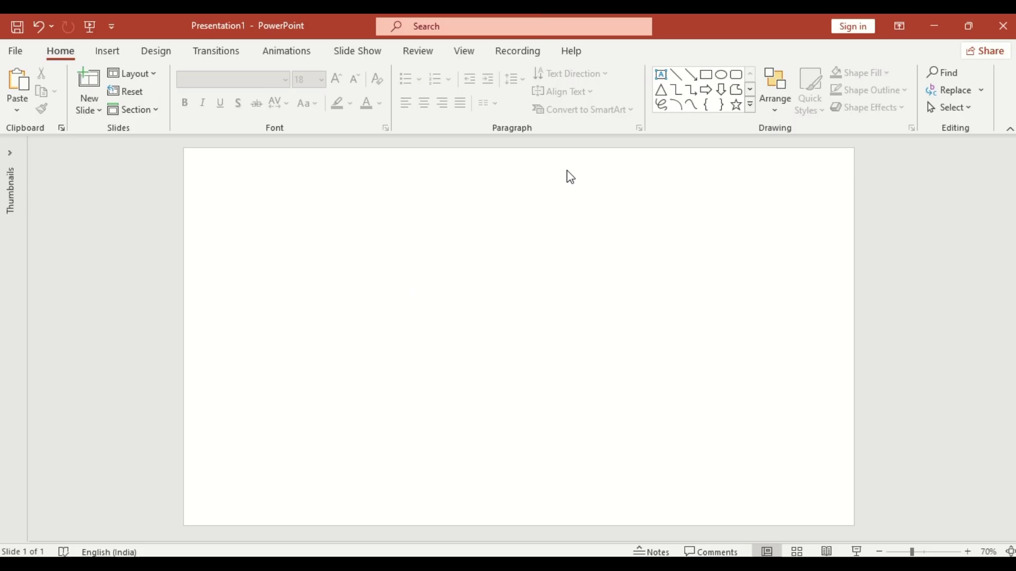
# - Draw a tall triangle, rotate it left 90°, bottom-align it and stretch it across the slide
pyautogui.click(661, 89)
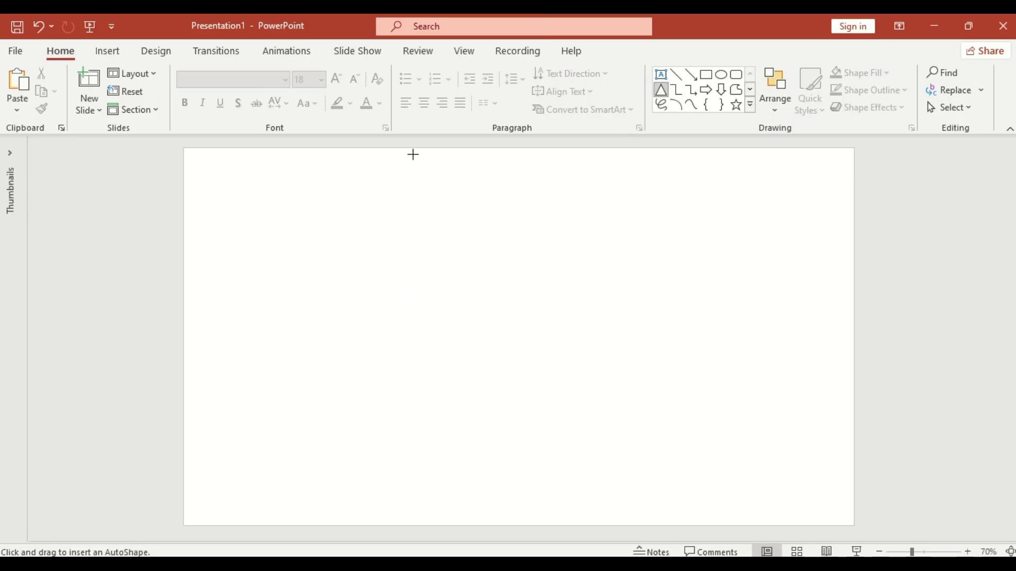
pyautogui.moveTo(412, 154); pyautogui.dragTo(481, 526)
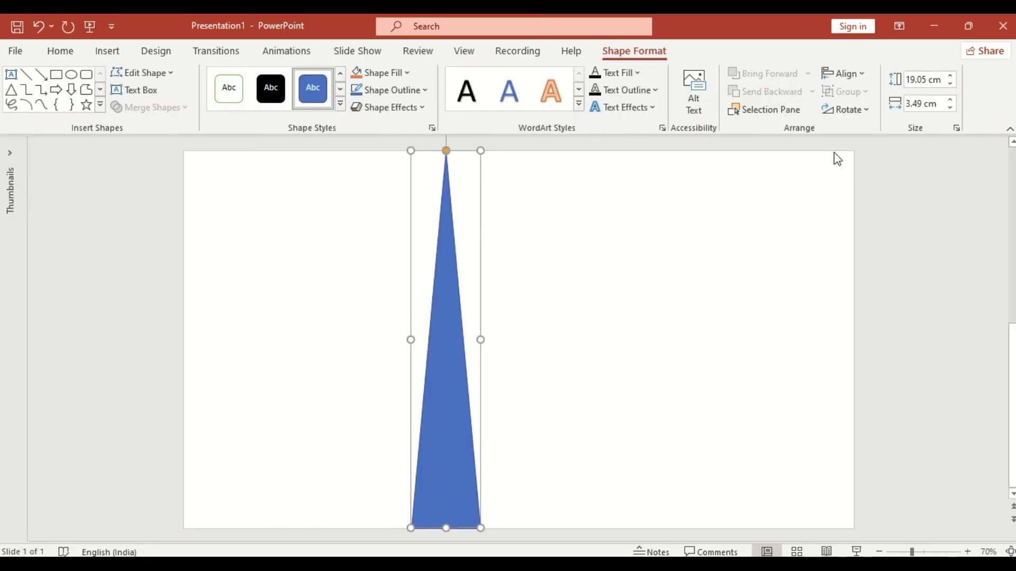
pyautogui.click(847, 110)
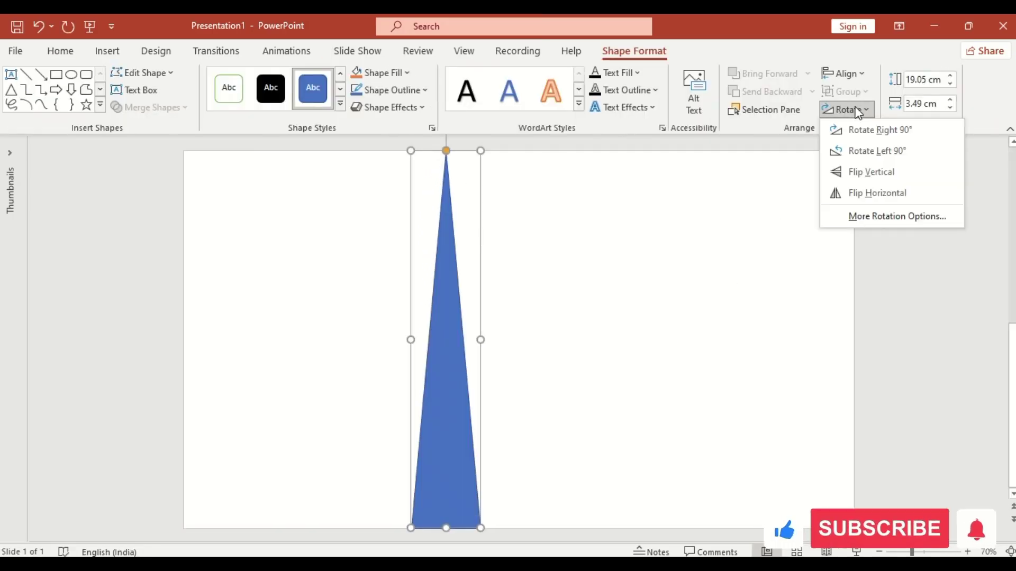
pyautogui.click(858, 150)
pyautogui.click(845, 74)
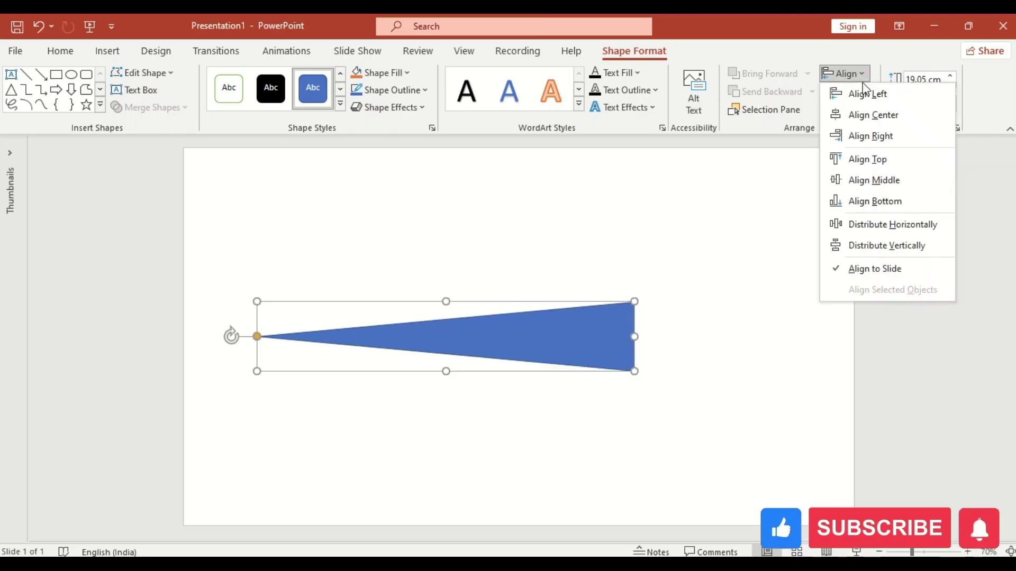
pyautogui.click(870, 201)
pyautogui.moveTo(634, 491); pyautogui.dragTo(854, 488)
pyautogui.moveTo(256, 490); pyautogui.dragTo(333, 477)
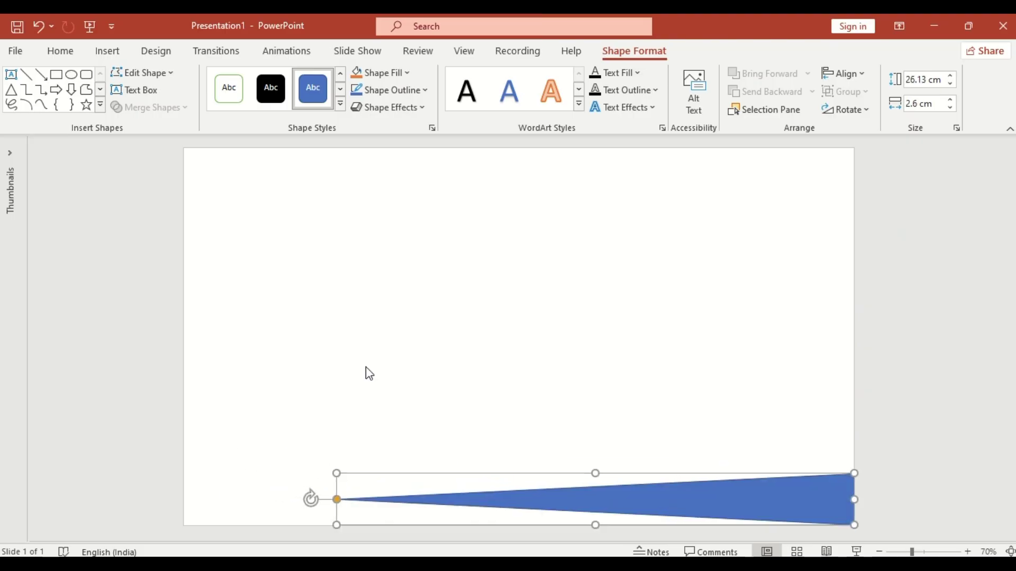
# - Fill the branch triangle dark brown with no outline
pyautogui.click(407, 73)
pyautogui.click(432, 256)
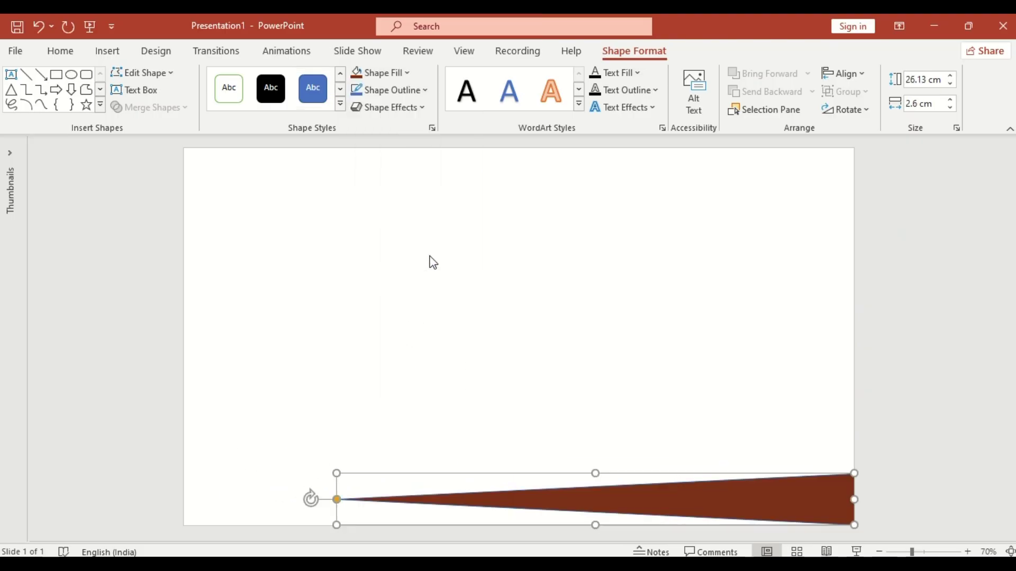
pyautogui.click(425, 90)
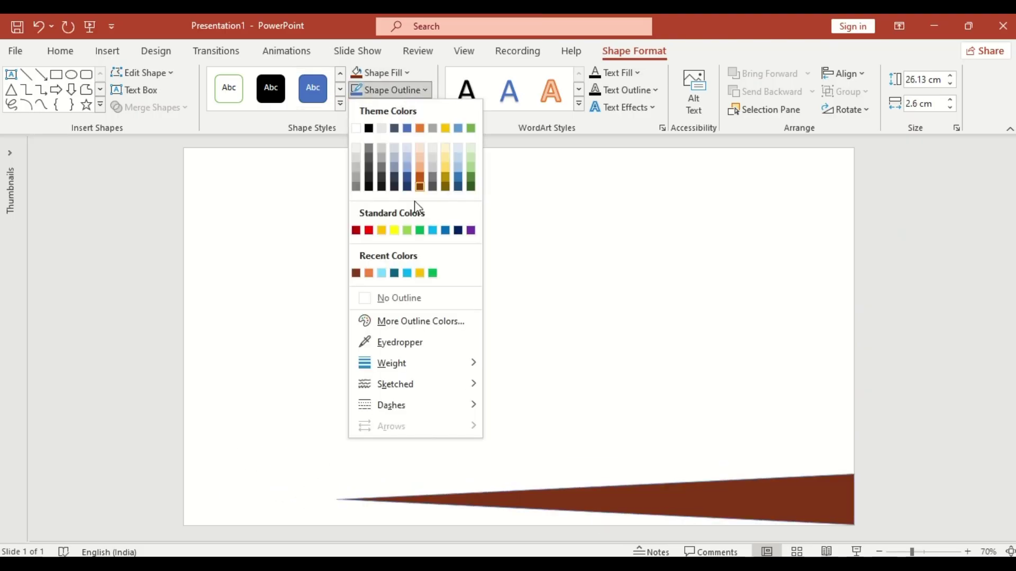
pyautogui.click(409, 298)
# - Copy the branch as a 13 × 1.2 cm twig rotated 330° on the right
pyautogui.moveTo(643, 497); pyautogui.dragTo(635, 439)
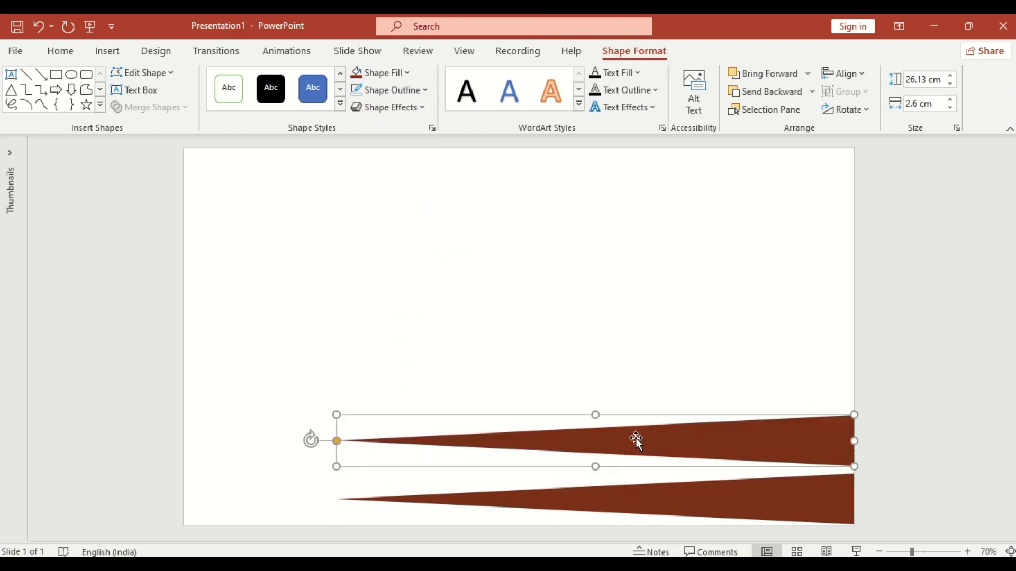
pyautogui.click(922, 80)
pyautogui.write('13')
pyautogui.click(924, 103)
pyautogui.write('1')
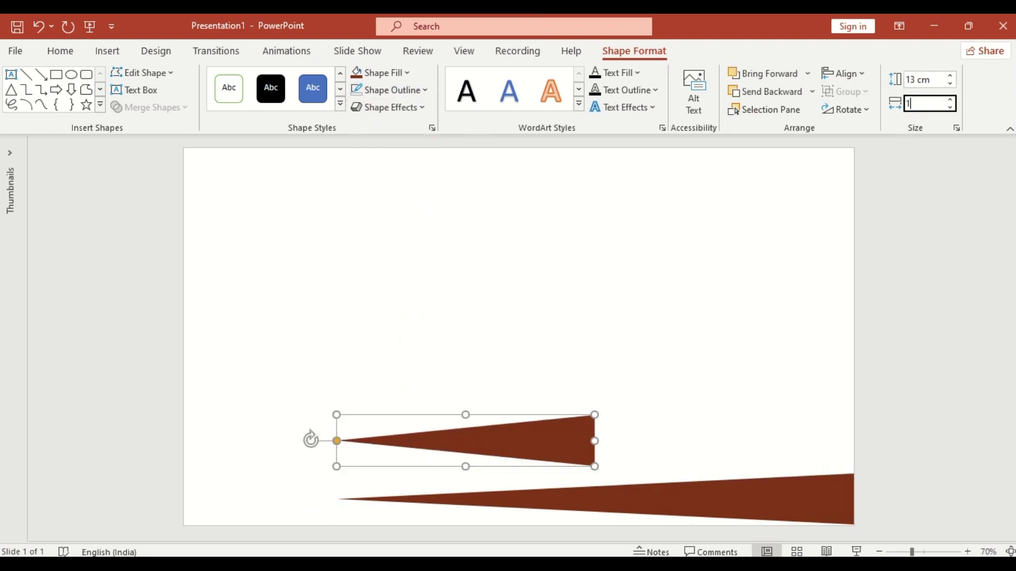
pyautogui.write('.2')
pyautogui.click(844, 110)
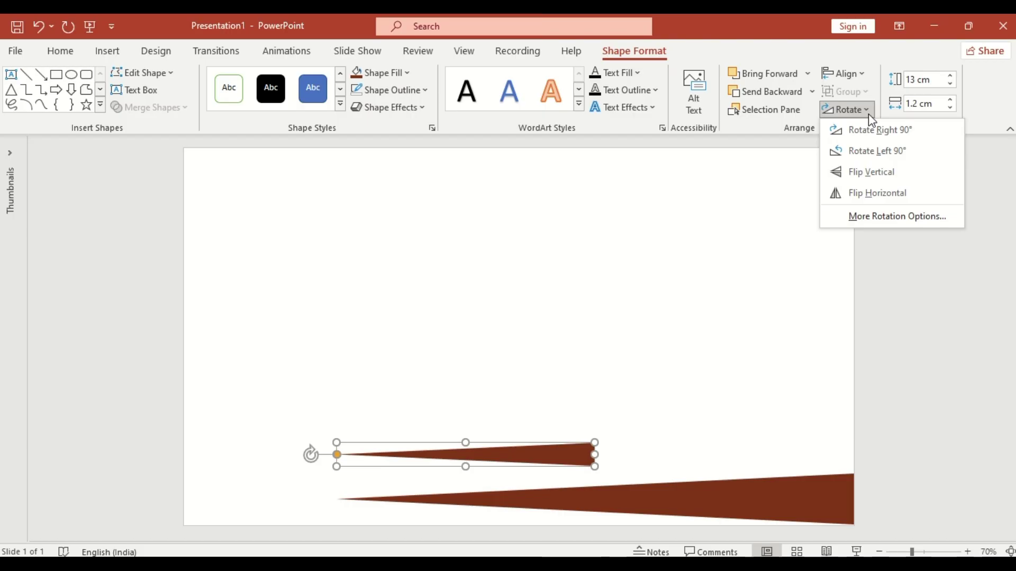
pyautogui.click(879, 220)
pyautogui.doubleClick(969, 294)
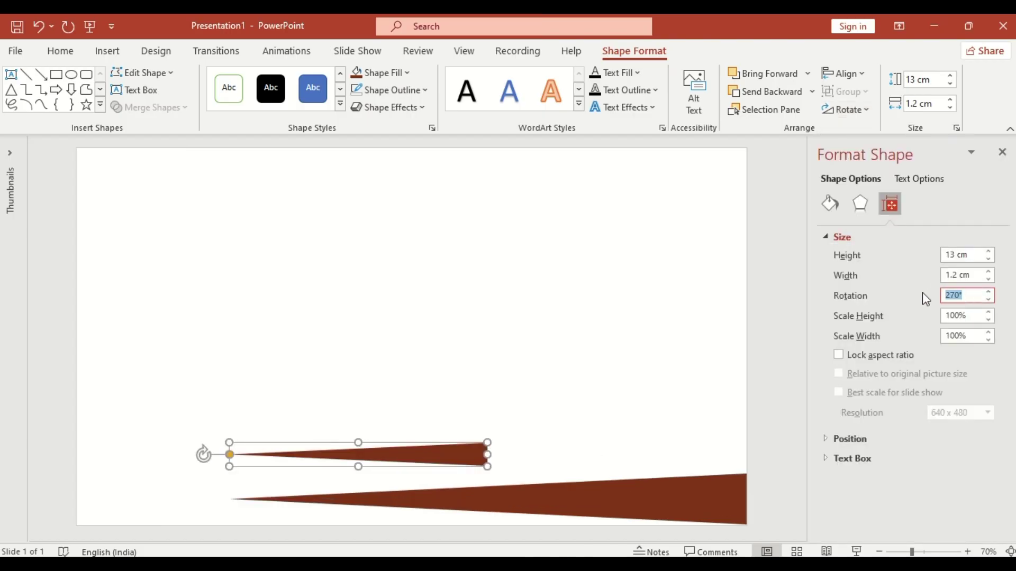
pyautogui.write('30')
pyautogui.press('Return')
pyautogui.click(1002, 152)
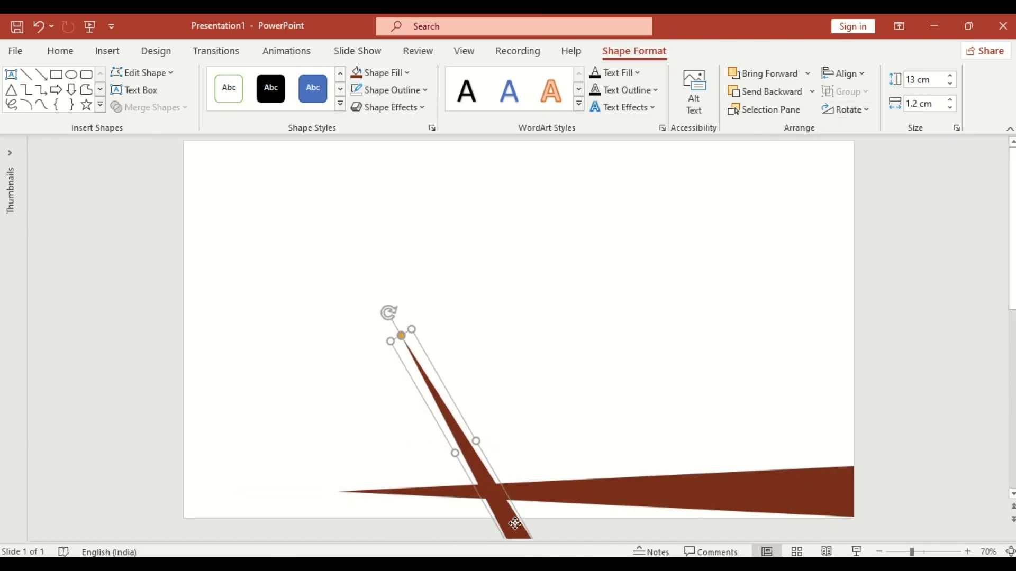
pyautogui.moveTo(509, 469)
pyautogui.mouseDown()
pyautogui.moveTo(754, 443)
pyautogui.moveTo(790, 449)
pyautogui.moveTo(435, 441)
pyautogui.mouseUp()
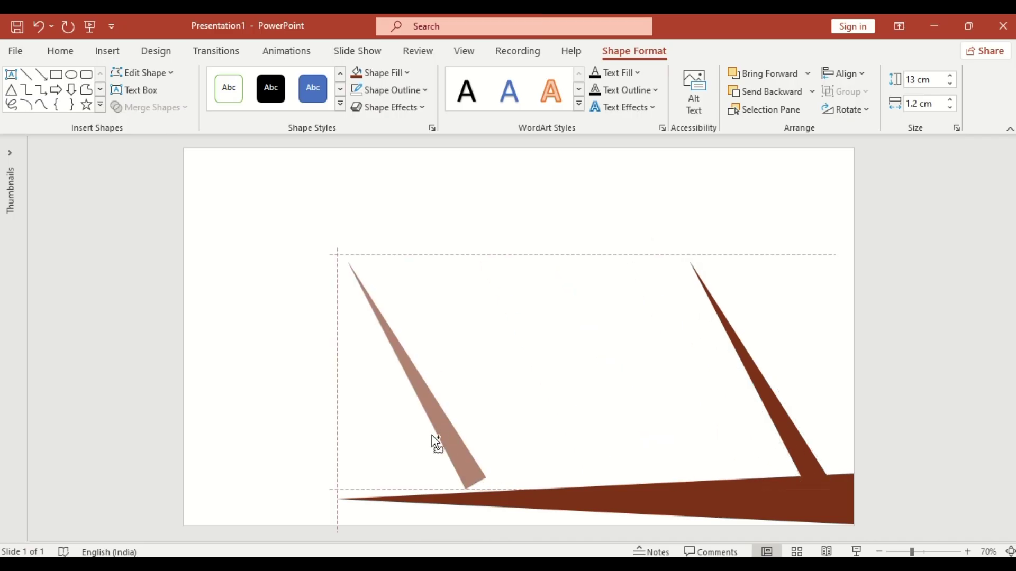
# - Make a short 6 × 0.6 cm twig copy and place it on the left of the branch
pyautogui.doubleClick(917, 79)
pyautogui.write('6')
pyautogui.doubleClick(923, 101)
pyautogui.write('0.6')
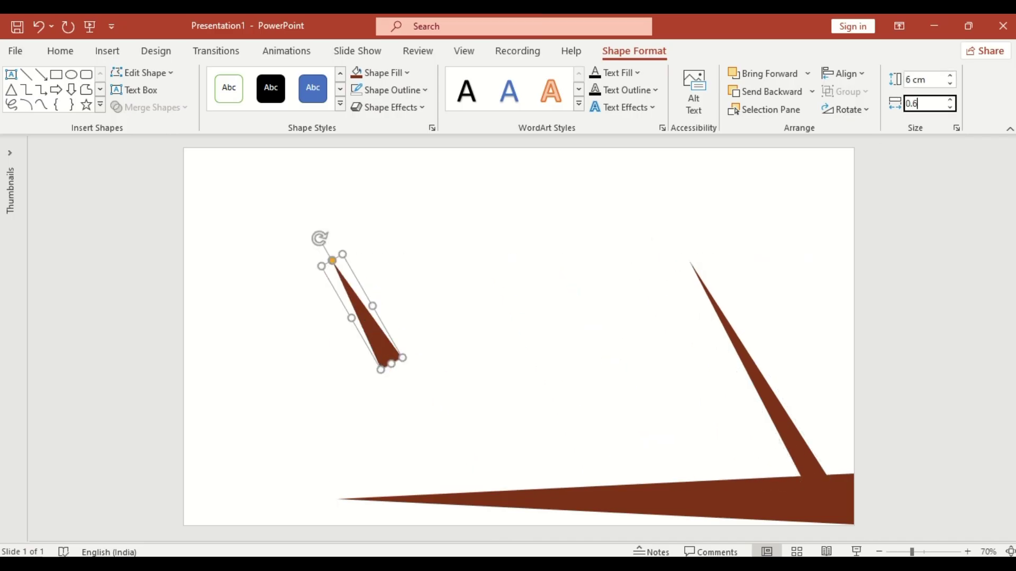
pyautogui.press('Return')
pyautogui.moveTo(365, 318); pyautogui.dragTo(422, 461)
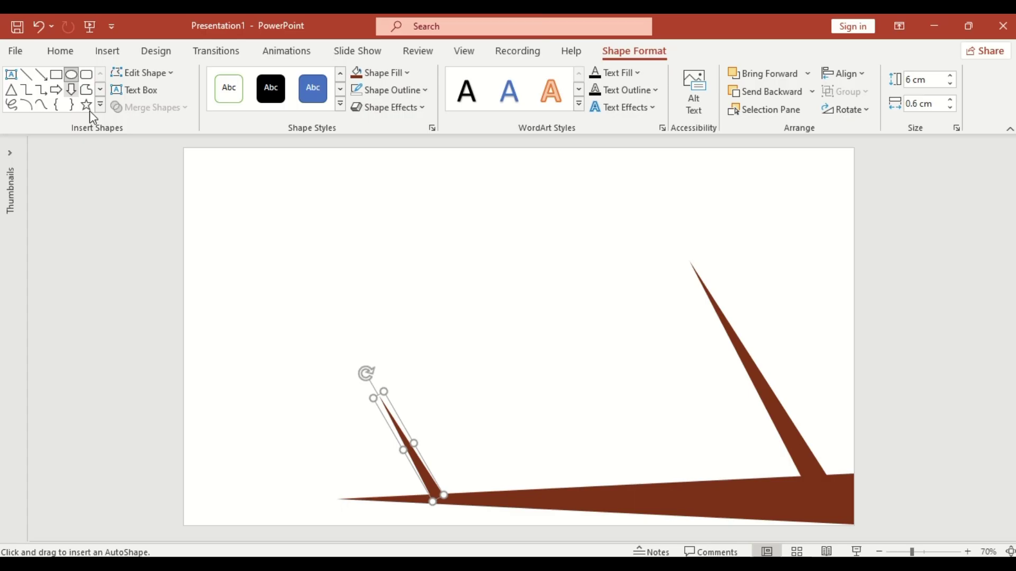
# - Intersect two overlapping circles into a lens shape
pyautogui.moveTo(236, 215); pyautogui.dragTo(298, 275)
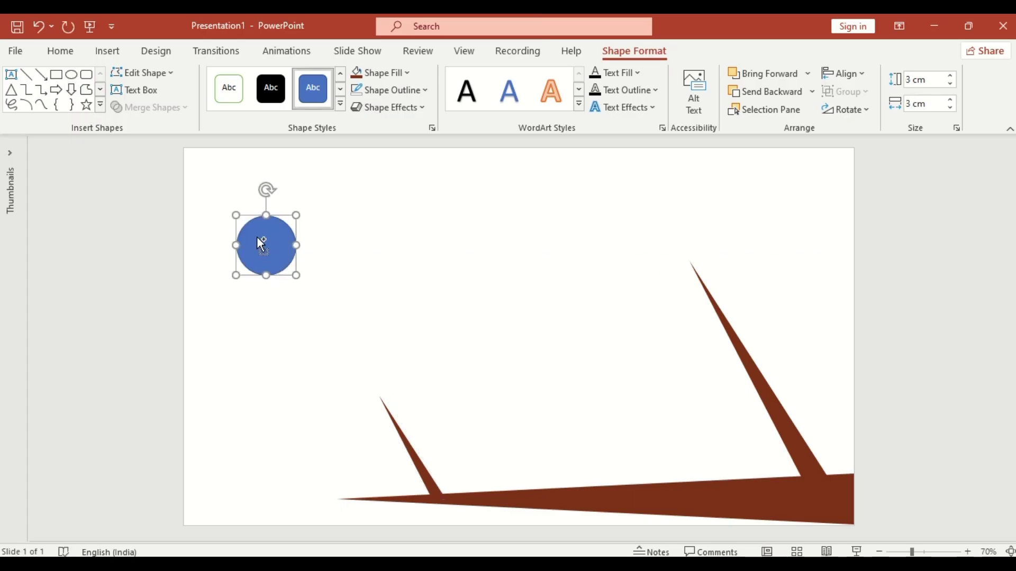
pyautogui.keyDown('ctrl'); pyautogui.moveTo(256, 237); pyautogui.dragTo(288, 248); pyautogui.keyUp('ctrl')
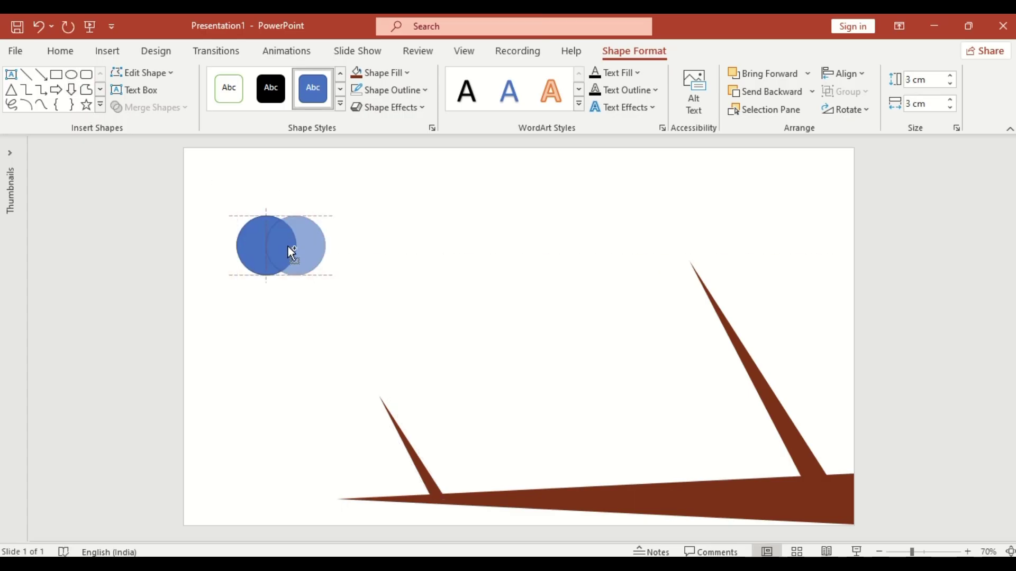
pyautogui.keyDown('shift'); pyautogui.click(255, 234); pyautogui.keyUp('shift')
pyautogui.click(151, 108)
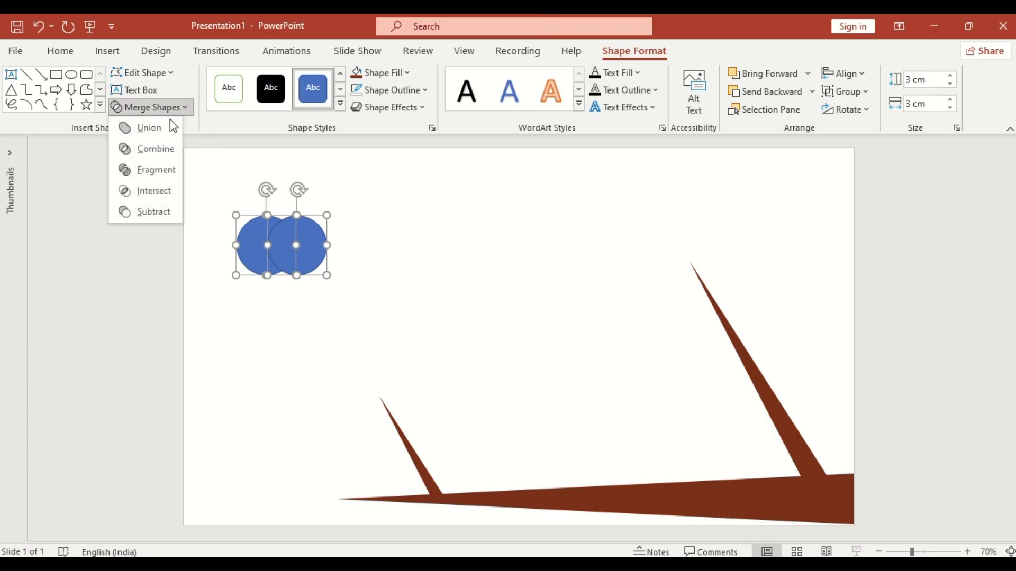
pyautogui.click(158, 193)
# - Give the lens a recent-colour outline and a green fill
pyautogui.click(395, 89)
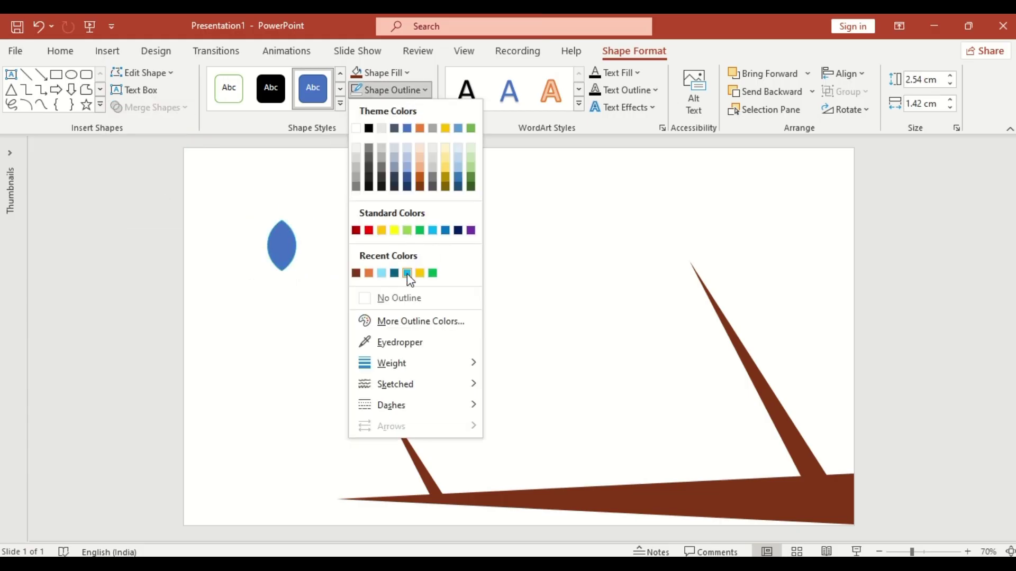
pyautogui.click(407, 274)
pyautogui.click(407, 73)
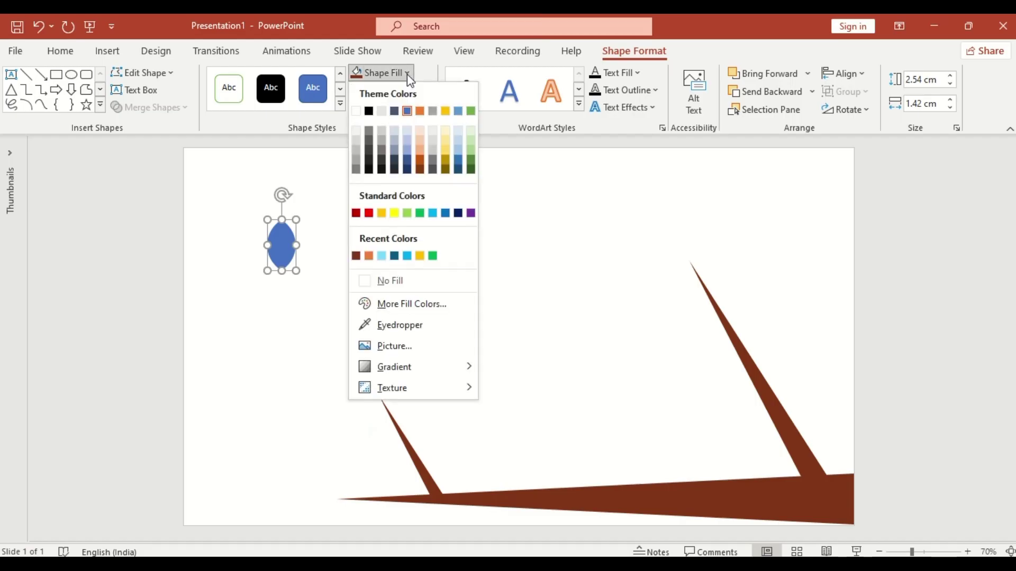
pyautogui.click(432, 256)
pyautogui.click(13, 89)
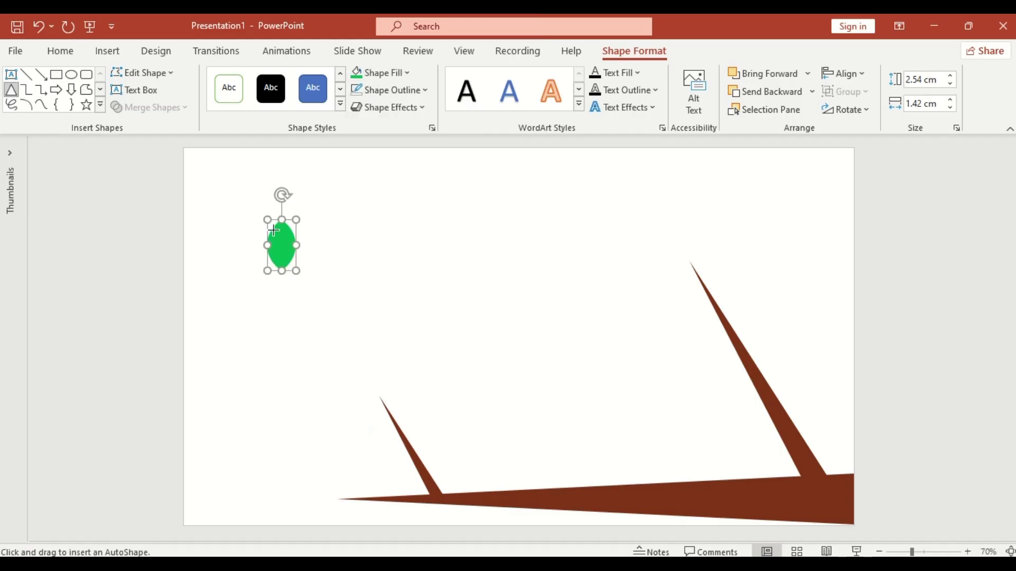
# - Draw a thin triangle vein over the leaf and centre it on the leaf
pyautogui.moveTo(283, 252); pyautogui.dragTo(283, 252)
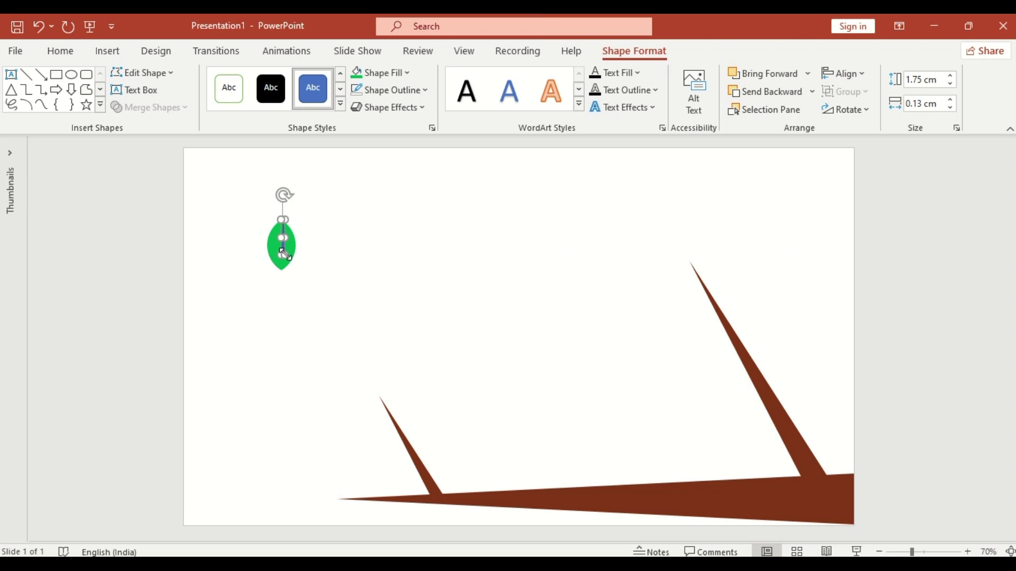
pyautogui.hotkey('ctrl', 'a')
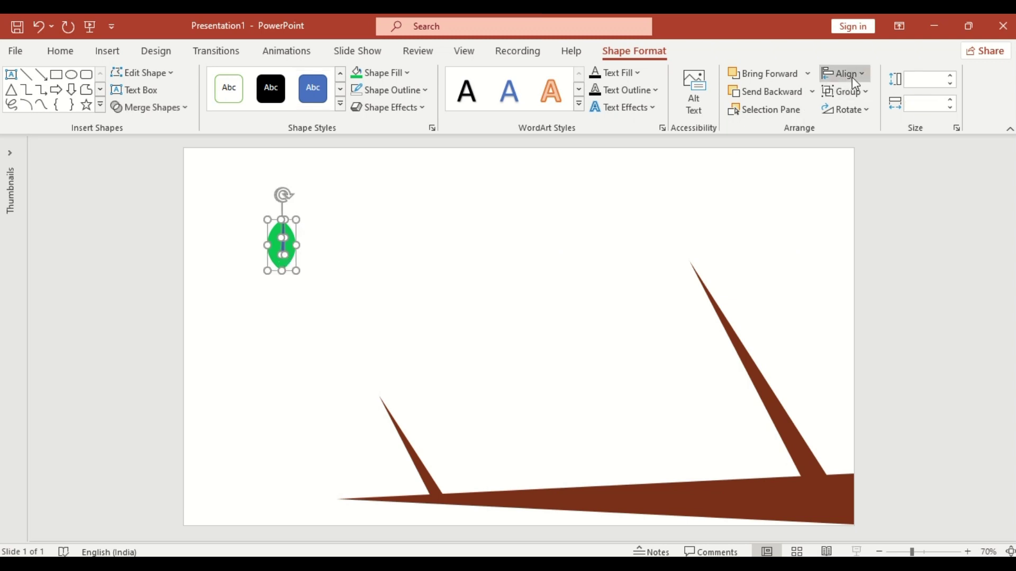
pyautogui.click(846, 73)
pyautogui.click(865, 183)
pyautogui.click(846, 73)
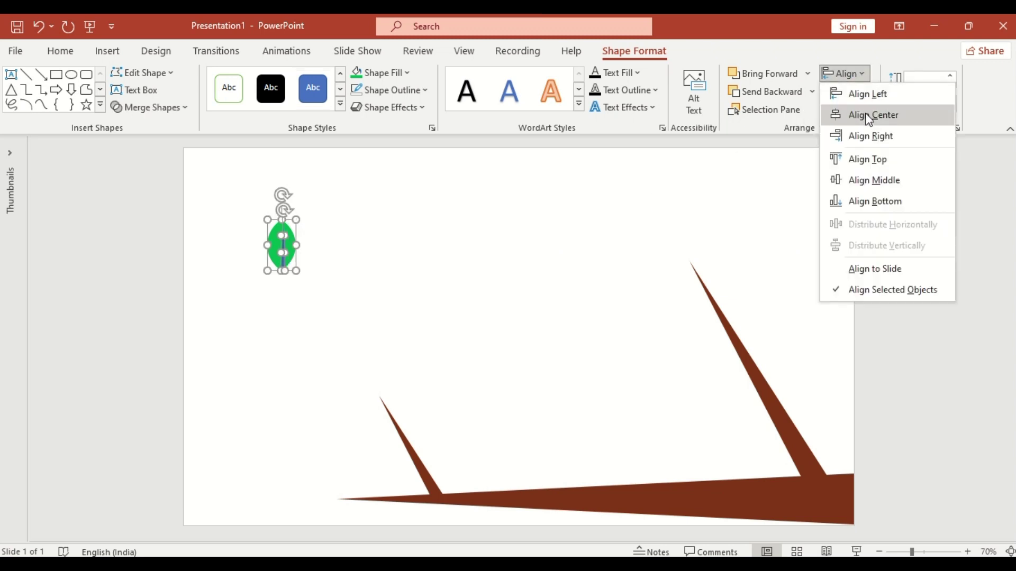
pyautogui.click(869, 113)
# - Combine the vein with the leaf to cut it out, and remove the outline
pyautogui.click(187, 109)
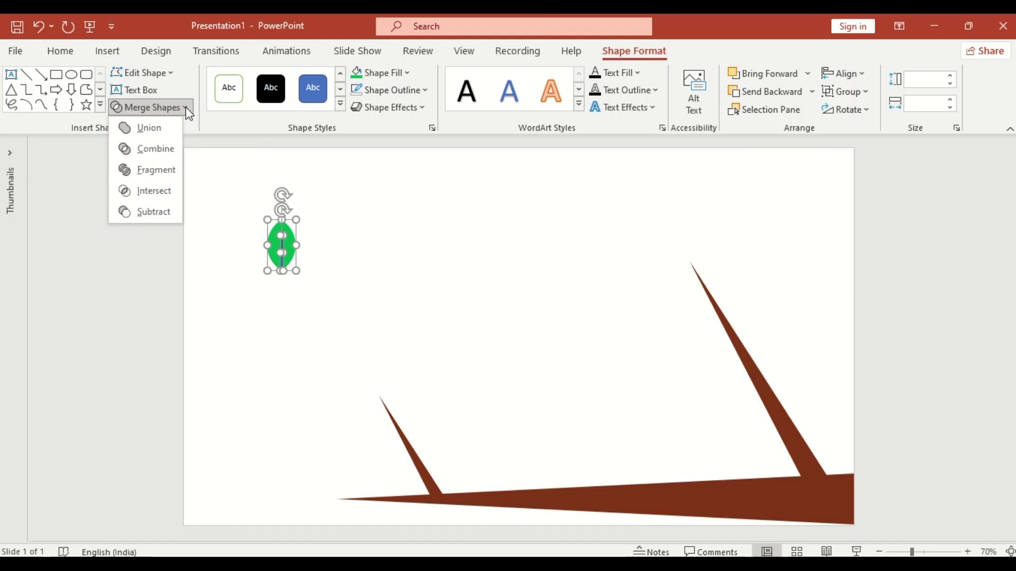
pyautogui.click(156, 148)
pyautogui.click(424, 90)
pyautogui.click(396, 296)
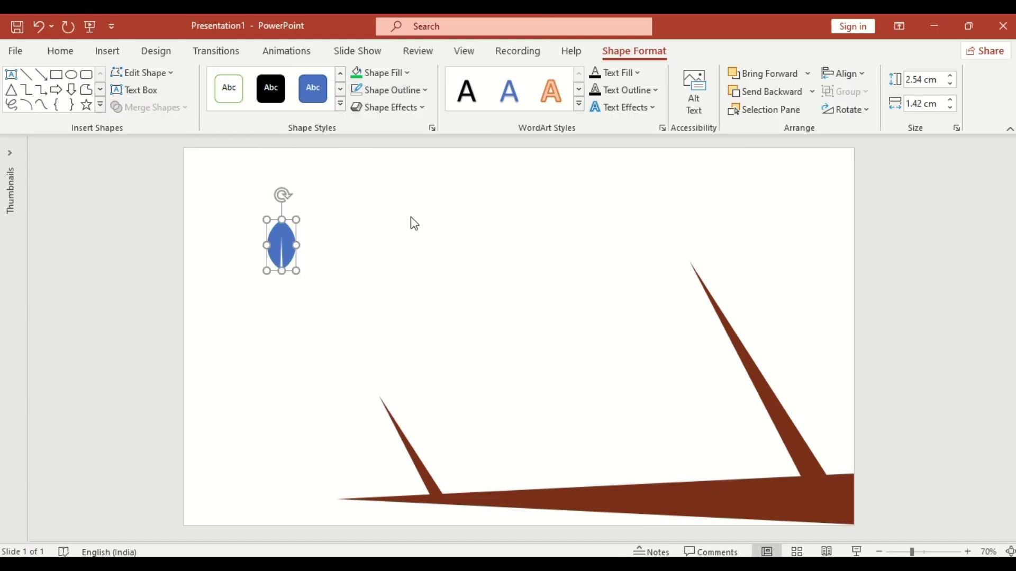
pyautogui.click(408, 74)
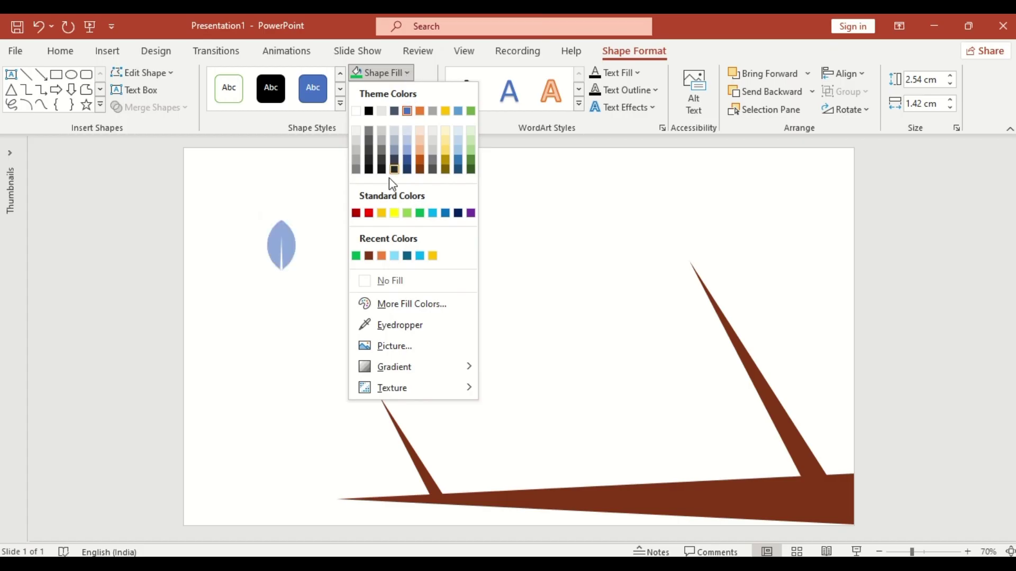
# - Fill the leaf dark green, tilt it, and place copies near both twig tips
pyautogui.click(362, 256)
pyautogui.moveTo(276, 199); pyautogui.dragTo(262, 208)
pyautogui.moveTo(281, 245)
pyautogui.mouseDown()
pyautogui.moveTo(680, 245)
pyautogui.moveTo(708, 254)
pyautogui.moveTo(761, 245)
pyautogui.moveTo(764, 198)
pyautogui.moveTo(647, 216)
pyautogui.moveTo(691, 206)
pyautogui.moveTo(685, 250)
pyautogui.moveTo(373, 384)
pyautogui.moveTo(317, 377)
pyautogui.moveTo(329, 325)
pyautogui.moveTo(336, 343)
pyautogui.mouseUp()
pyautogui.moveTo(318, 377)
pyautogui.keyDown('ctrl'); pyautogui.mouseDown()
pyautogui.moveTo(305, 413)
pyautogui.moveTo(323, 429)
pyautogui.mouseUp(); pyautogui.keyUp('ctrl')
pyautogui.click(87, 77)
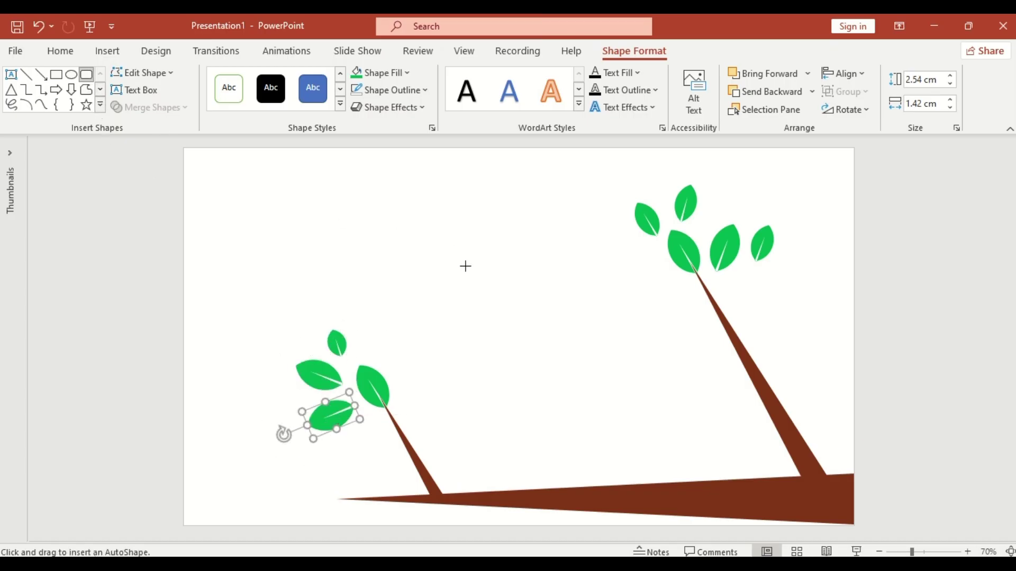
# - Draw a fully rounded 2 × 0.8 cm pill shape
pyautogui.moveTo(465, 266); pyautogui.dragTo(504, 327)
pyautogui.moveTo(474, 269); pyautogui.dragTo(496, 270)
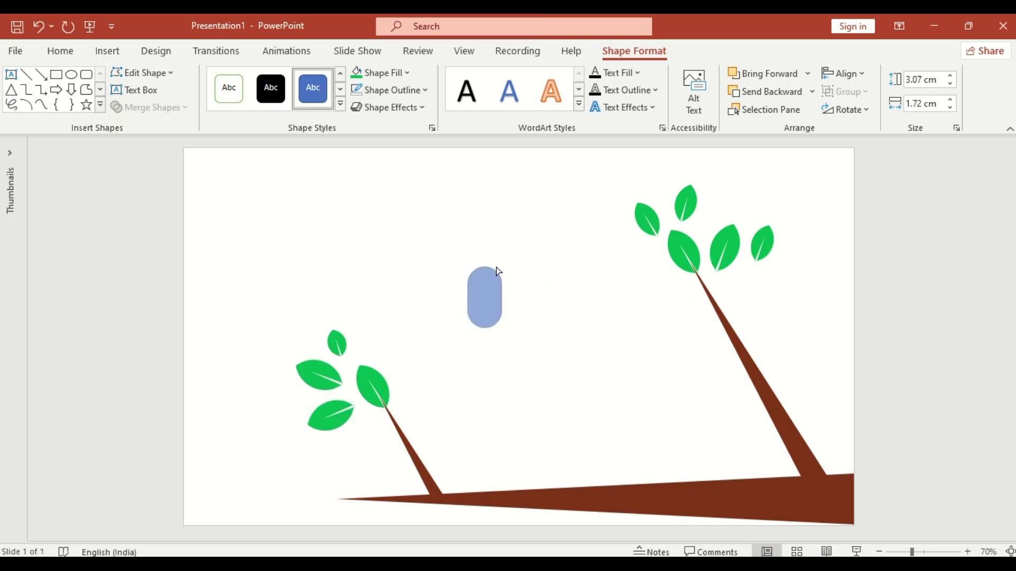
pyautogui.click(921, 79)
pyautogui.write('2')
pyautogui.press('Tab')
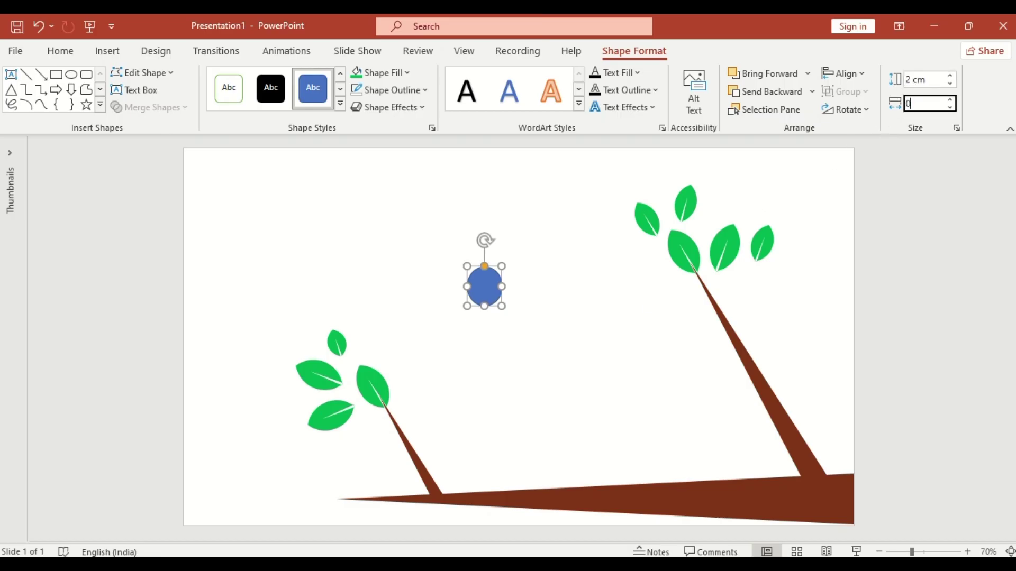
pyautogui.write('0.8')
pyautogui.press('Return')
# - Make the pill yellow with no outline, and set it and a copy on the branch
pyautogui.click(425, 90)
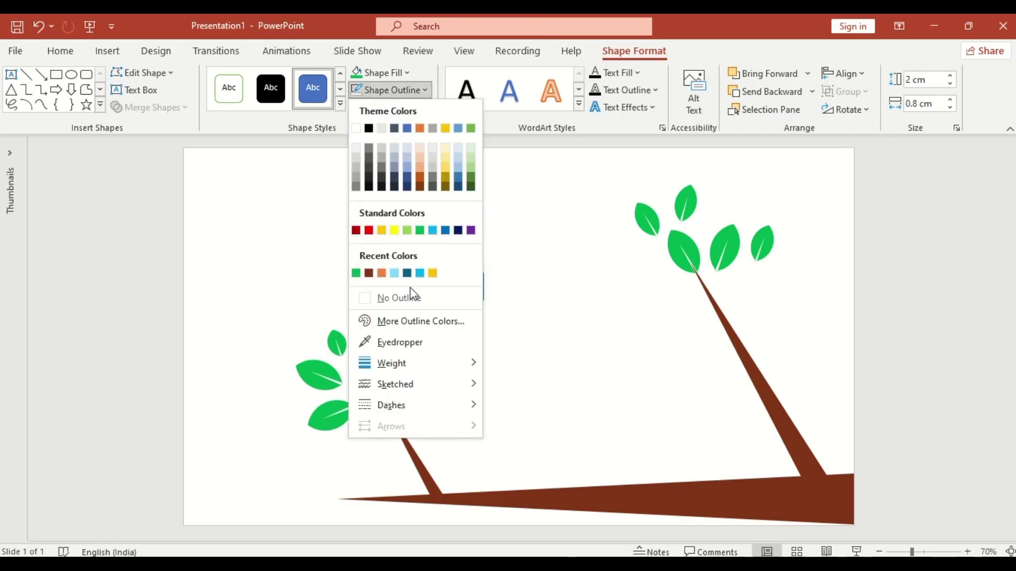
pyautogui.click(409, 297)
pyautogui.click(405, 72)
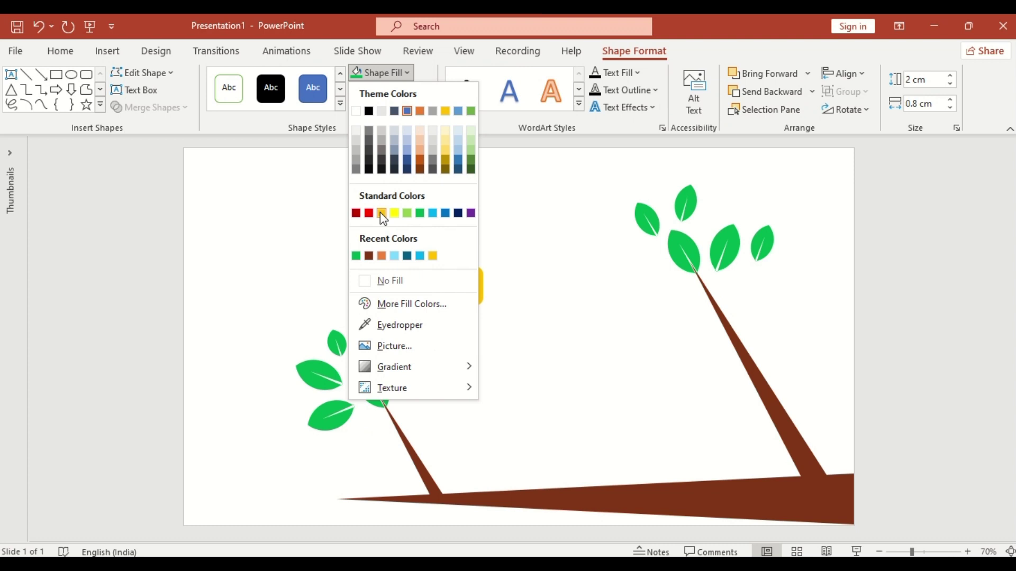
pyautogui.click(381, 230)
pyautogui.moveTo(473, 285)
pyautogui.mouseDown()
pyautogui.moveTo(497, 476)
pyautogui.moveTo(558, 481)
pyautogui.mouseUp()
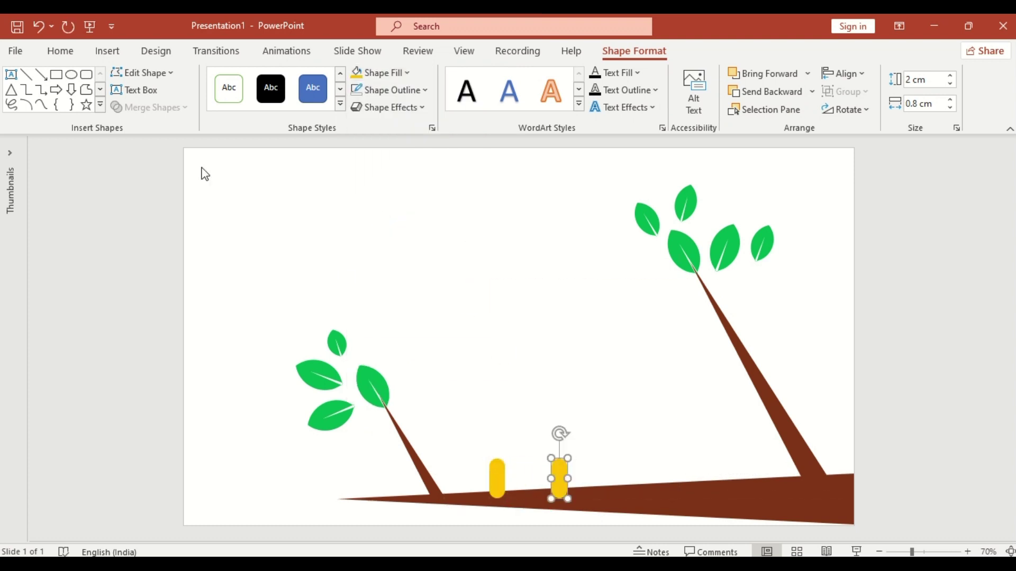
pyautogui.click(71, 74)
# - Draw a large light cyan circle with no outline behind the legs
pyautogui.moveTo(458, 343); pyautogui.dragTo(596, 482)
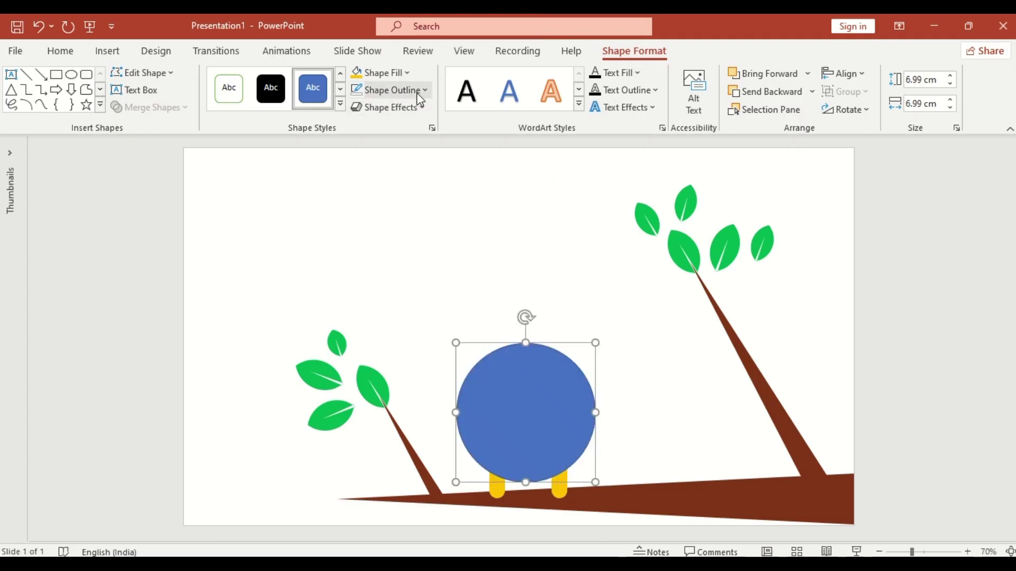
pyautogui.click(418, 93)
pyautogui.click(399, 298)
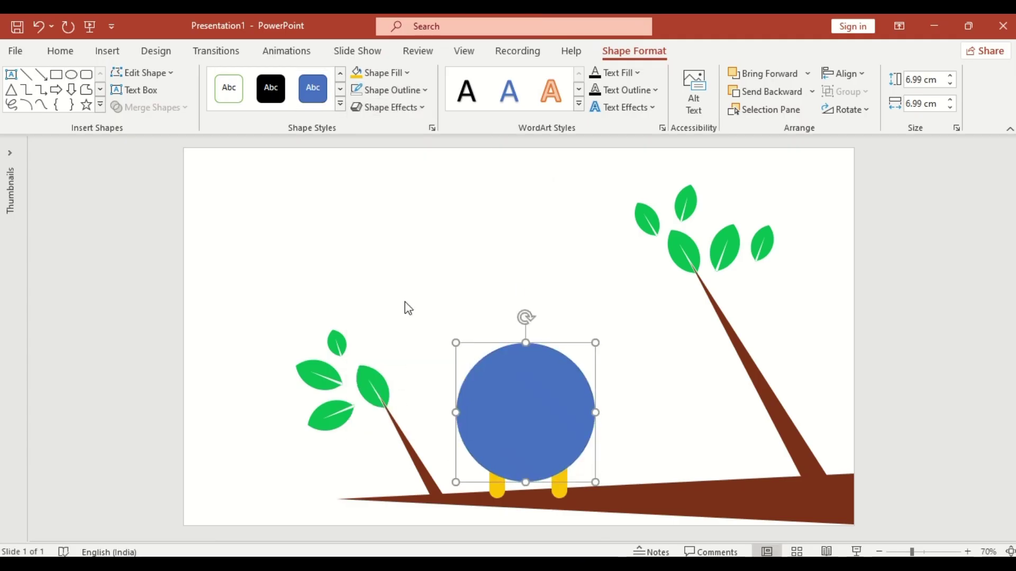
pyautogui.click(408, 75)
pyautogui.click(420, 256)
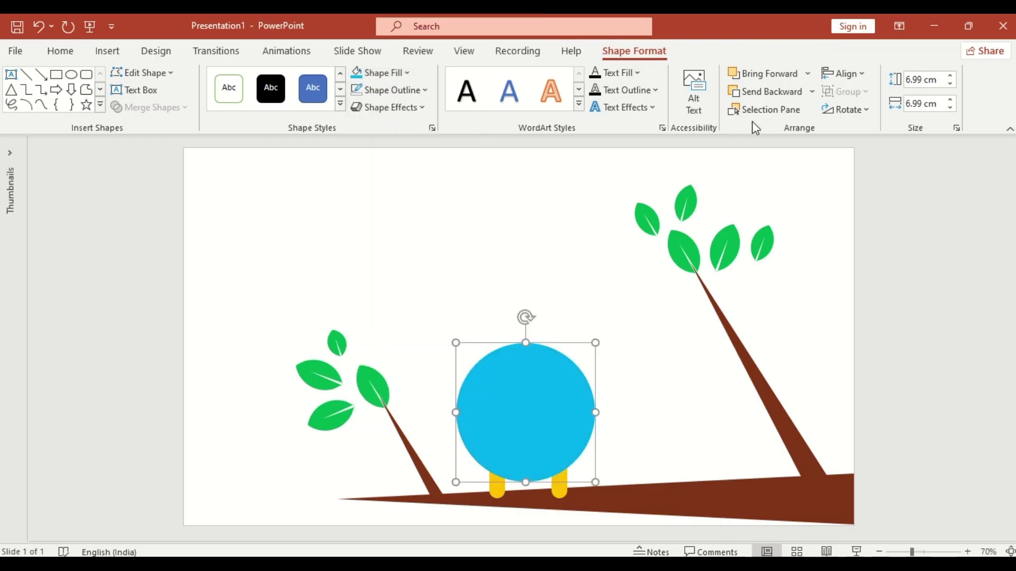
pyautogui.click(812, 93)
pyautogui.click(794, 134)
pyautogui.press('Up')
# - Group the two yellow legs and centre them under the body circle
pyautogui.click(559, 487)
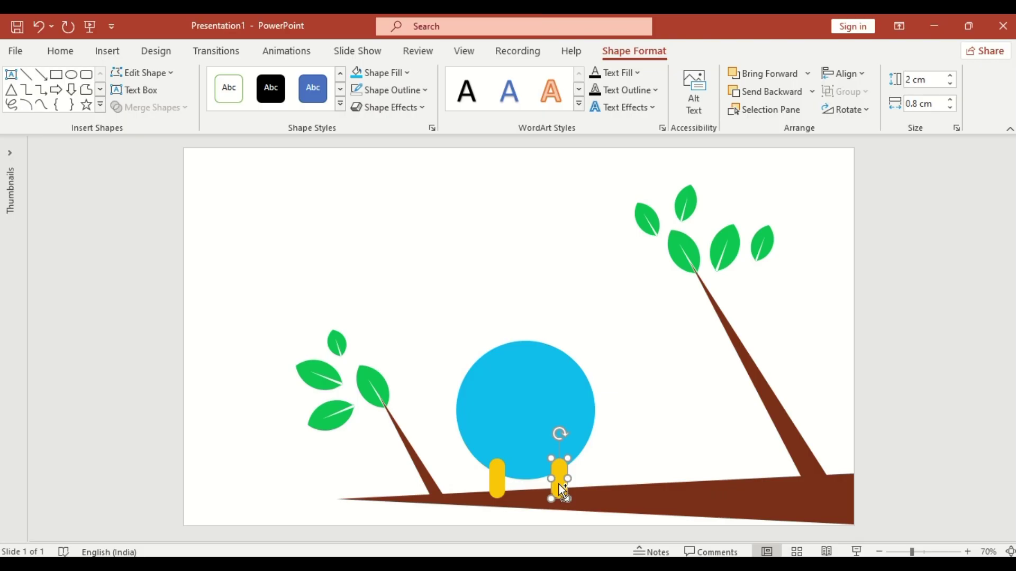
pyautogui.keyDown('shift'); pyautogui.click(508, 485); pyautogui.keyUp('shift')
pyautogui.click(849, 91)
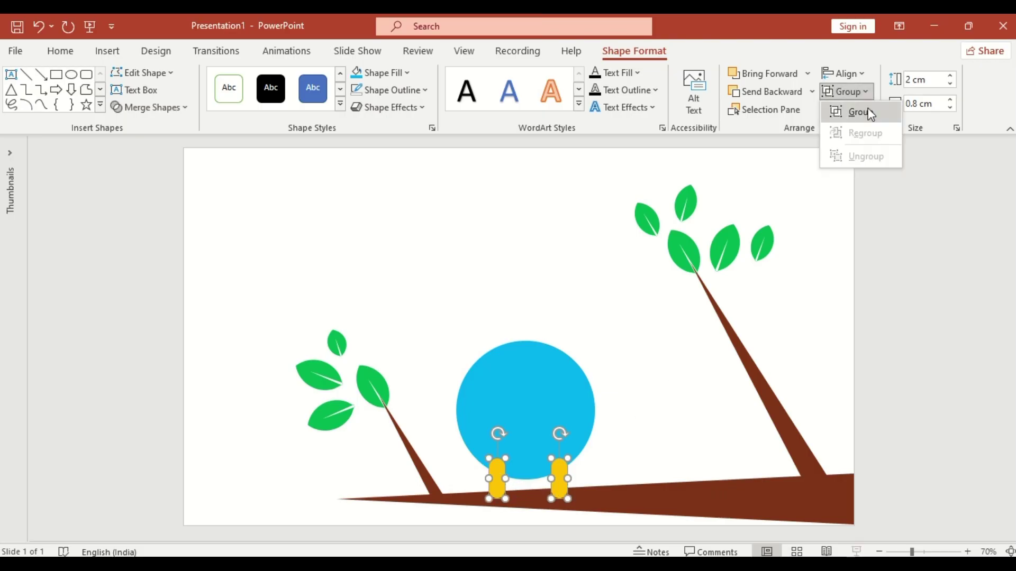
pyautogui.click(859, 133)
pyautogui.keyDown('shift'); pyautogui.click(525, 405); pyautogui.keyUp('shift')
pyautogui.click(846, 73)
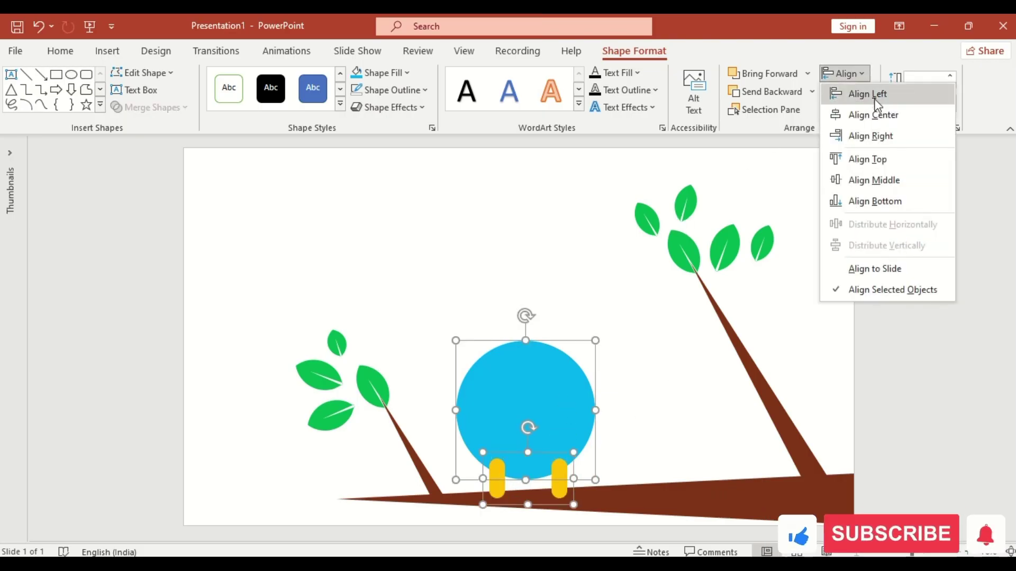
pyautogui.click(877, 119)
# - Duplicate the body circle slightly upward to start the head
pyautogui.click(555, 427)
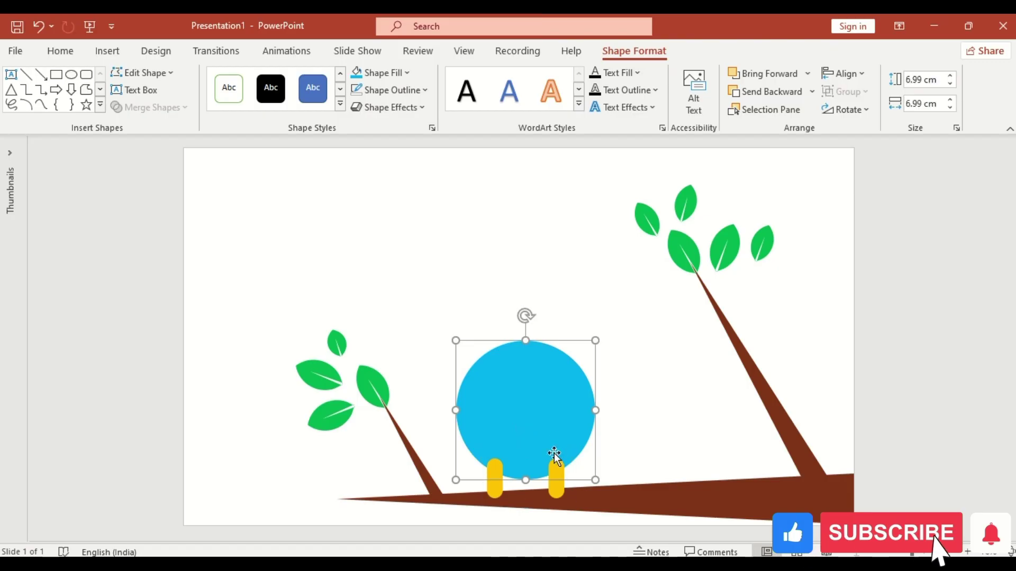
pyautogui.moveTo(554, 422); pyautogui.dragTo(553, 398)
pyautogui.click(921, 80)
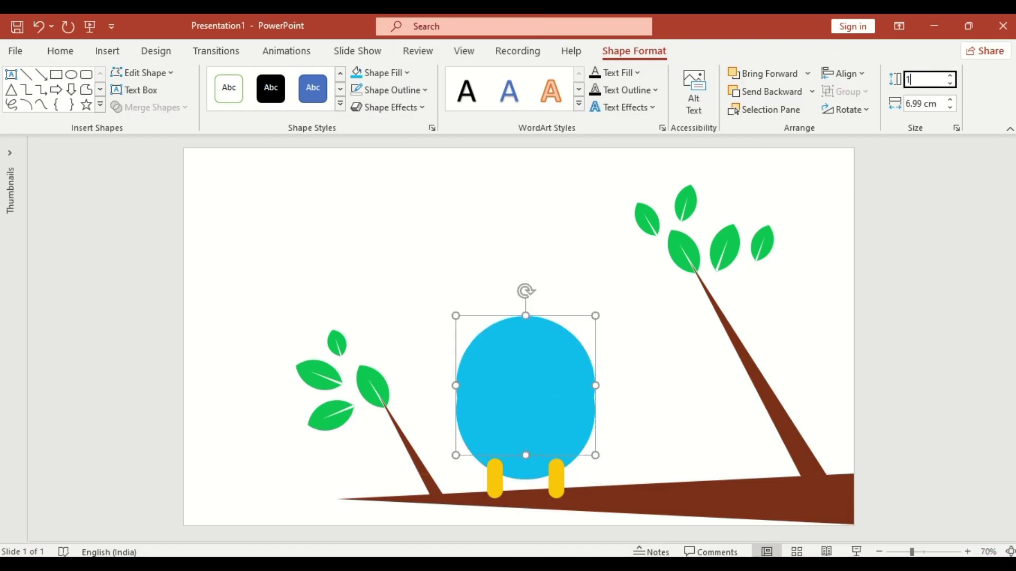
pyautogui.write('10.5')
# - Resize the copy to 10.5 × 10.5 cm, fill it dark teal, and send it to back above the body
pyautogui.press('Tab')
pyautogui.write('10')
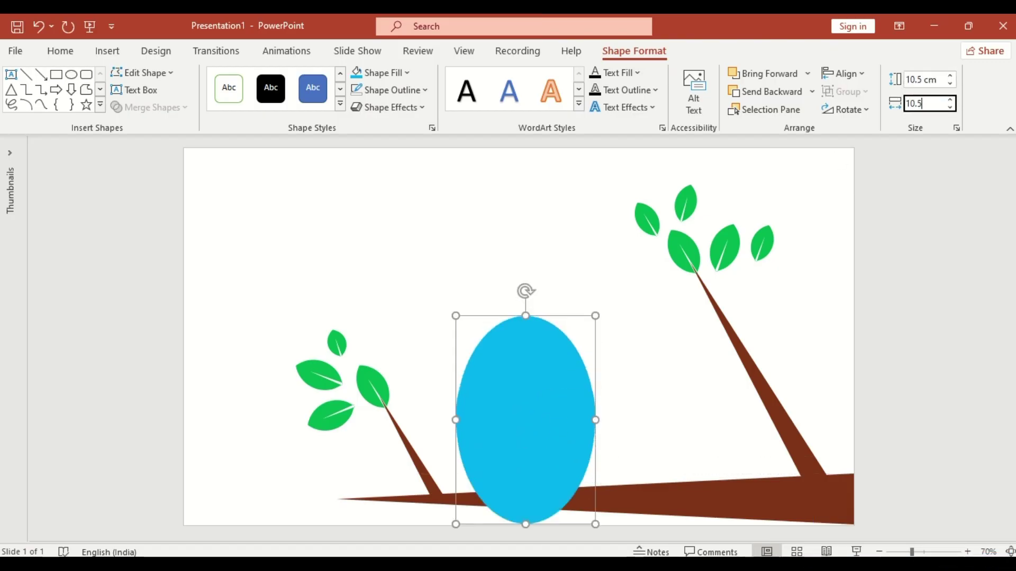
pyautogui.write('.5')
pyautogui.press('Return')
pyautogui.click(407, 73)
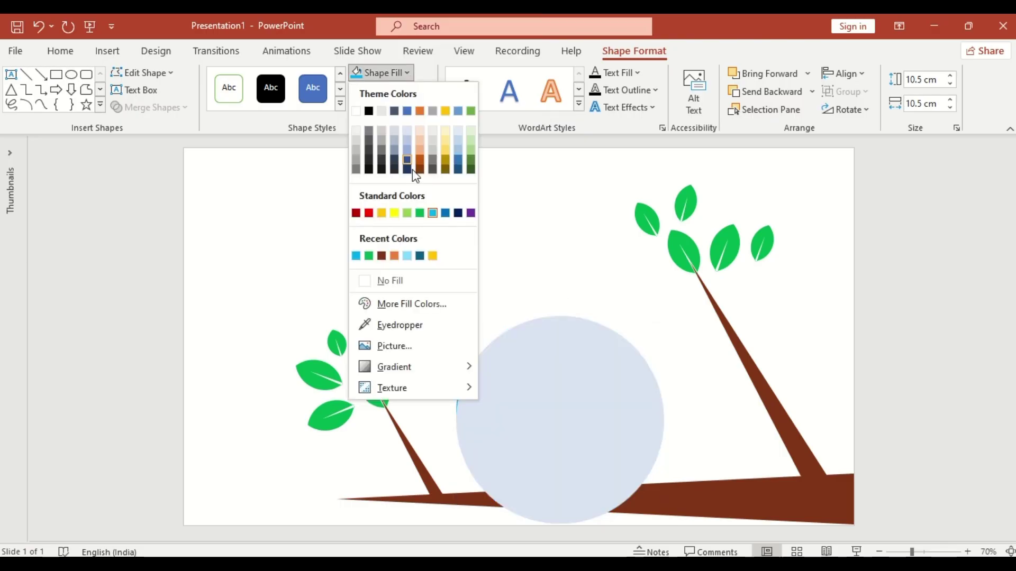
pyautogui.click(423, 256)
pyautogui.click(811, 93)
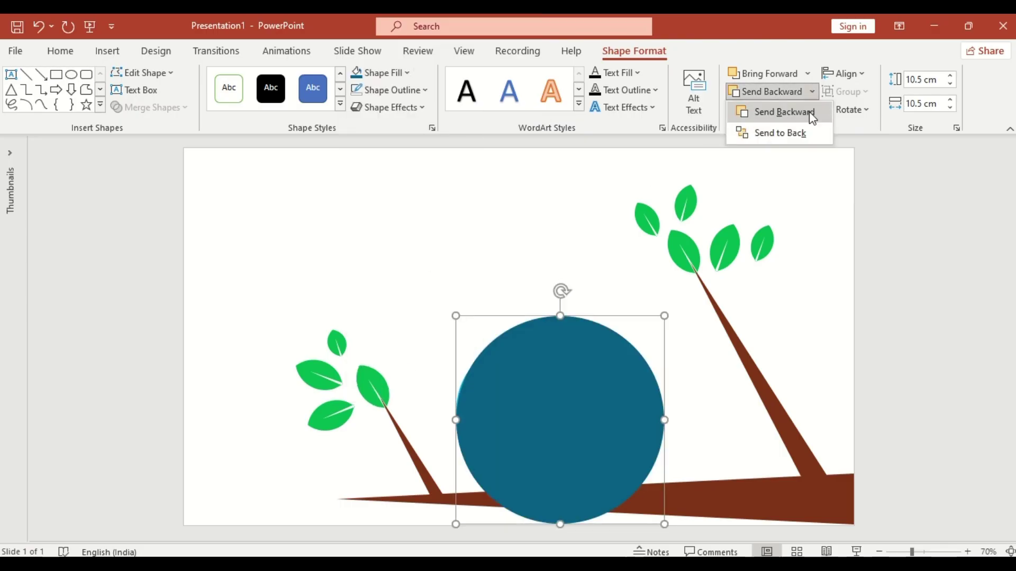
pyautogui.click(802, 132)
pyautogui.moveTo(663, 505); pyautogui.dragTo(627, 429)
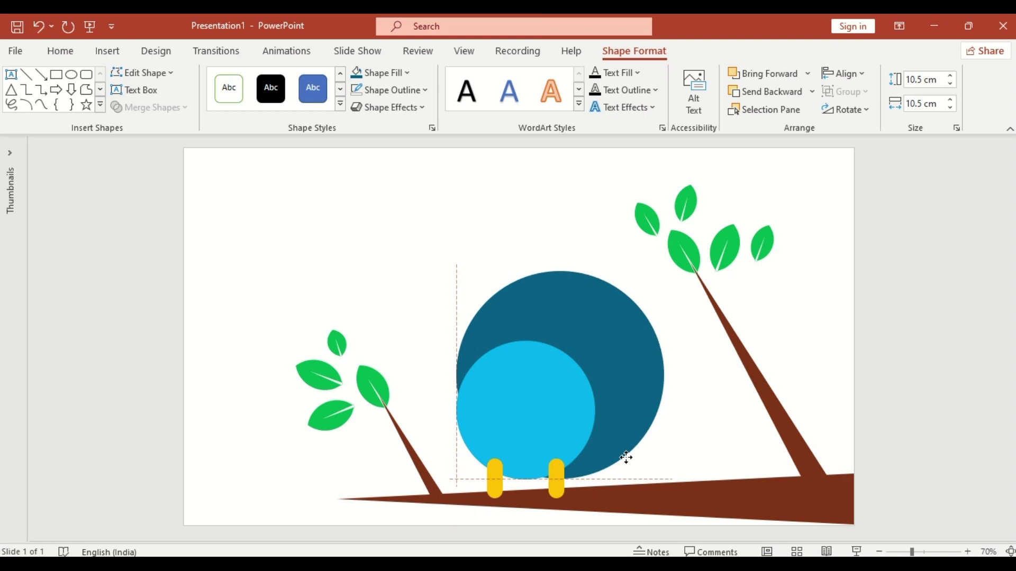
# - Copy the dark circle, fill the copy light blue, and duplicate it leftward
pyautogui.moveTo(551, 287); pyautogui.dragTo(551, 301)
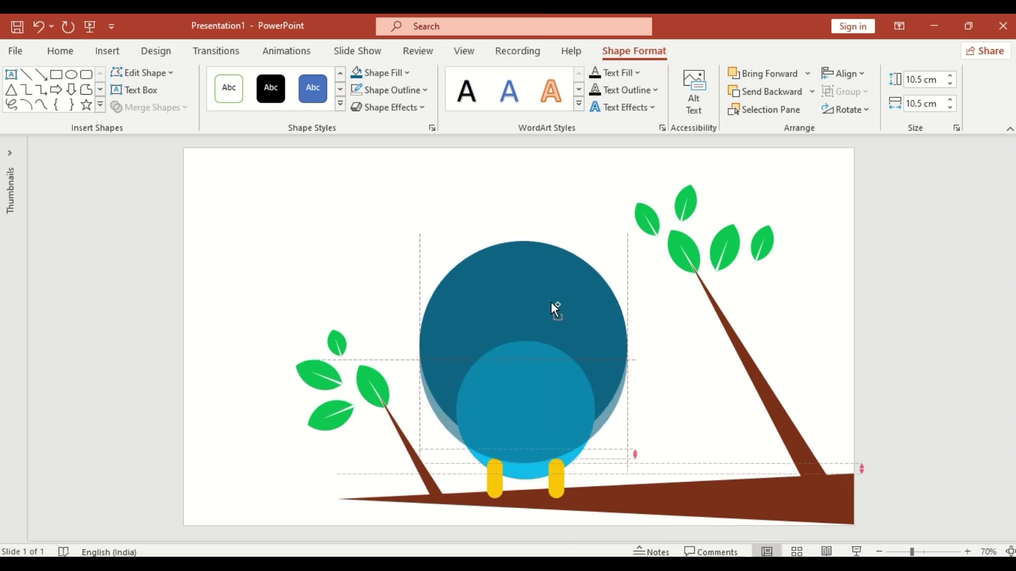
pyautogui.click(406, 73)
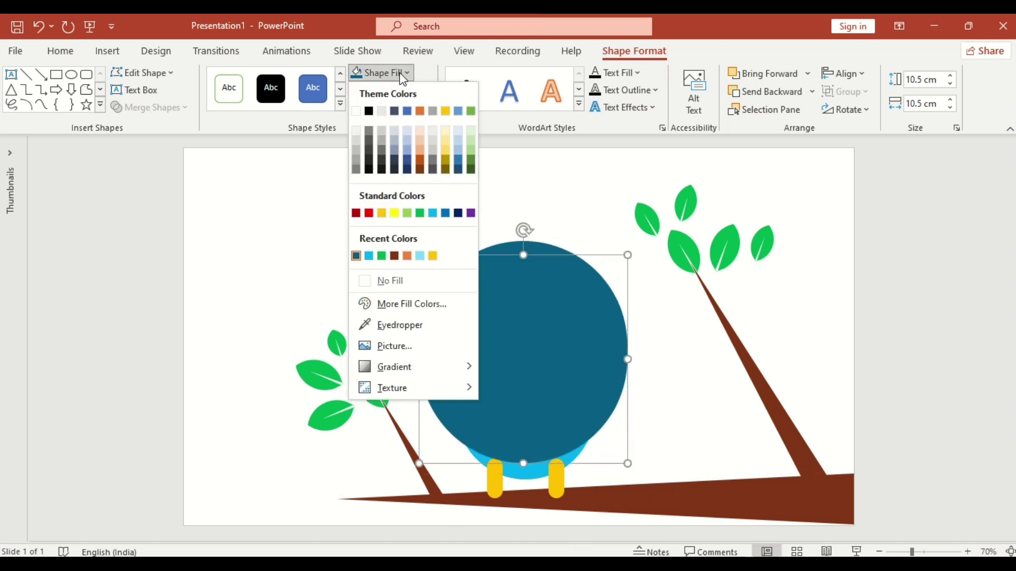
pyautogui.click(419, 256)
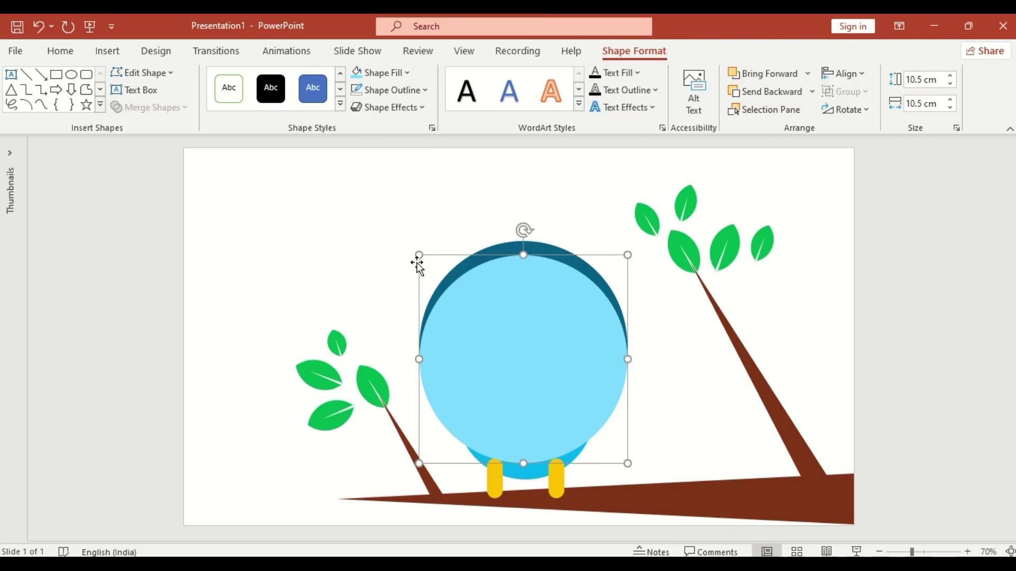
pyautogui.moveTo(524, 360)
pyautogui.mouseDown()
pyautogui.moveTo(516, 313)
pyautogui.moveTo(455, 308)
pyautogui.mouseUp()
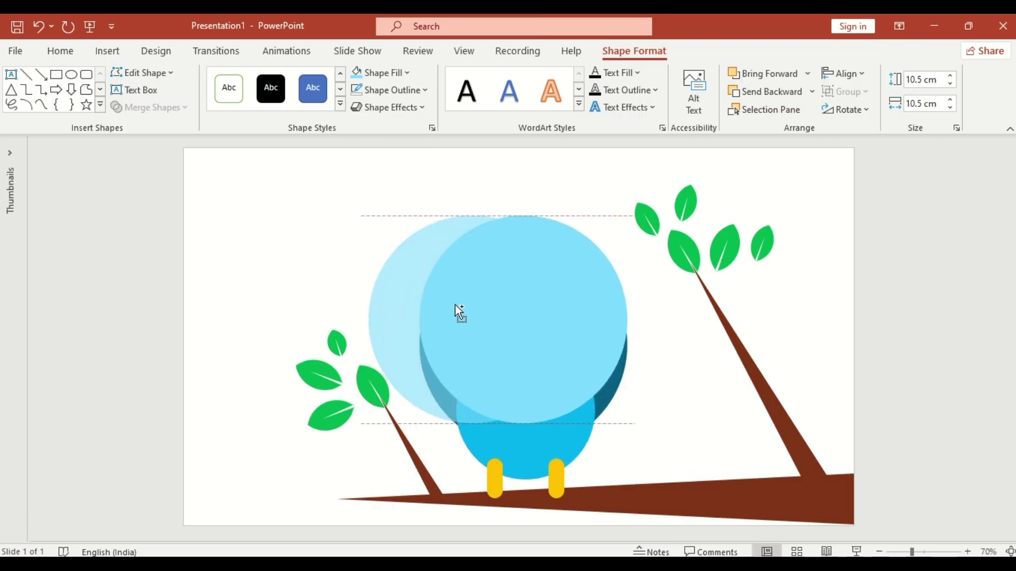
# - Shrink the copied head circle to 7.2 cm and move it left
pyautogui.click(920, 80)
pyautogui.write('7.2')
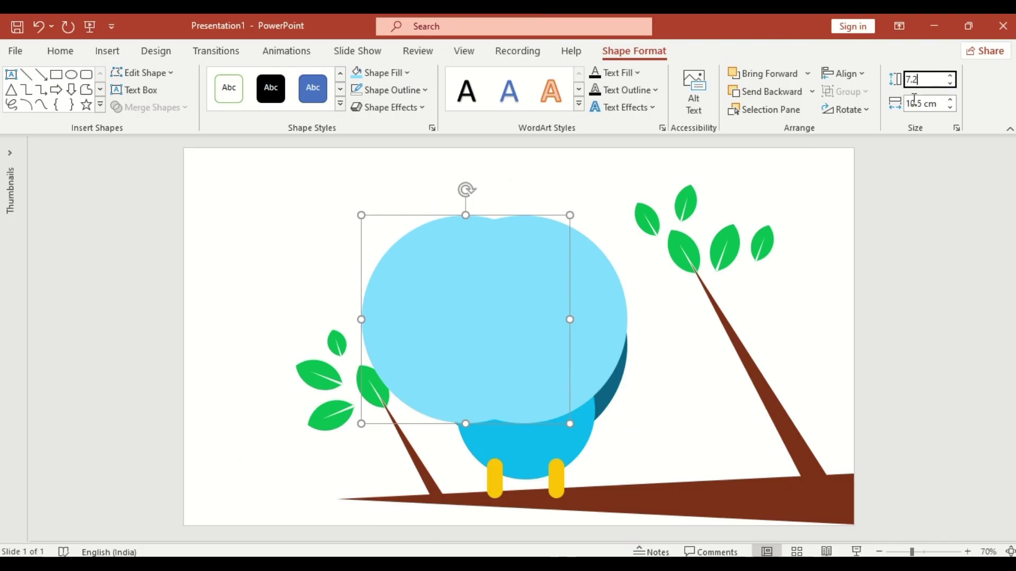
pyautogui.click(921, 103)
pyautogui.write('7.2')
pyautogui.press('Return')
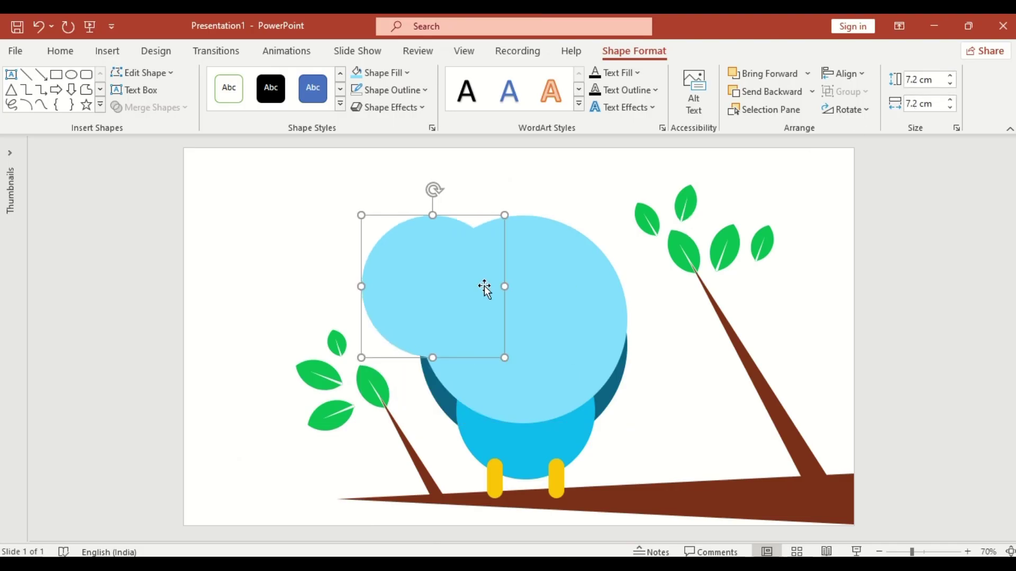
pyautogui.moveTo(426, 287); pyautogui.dragTo(402, 286)
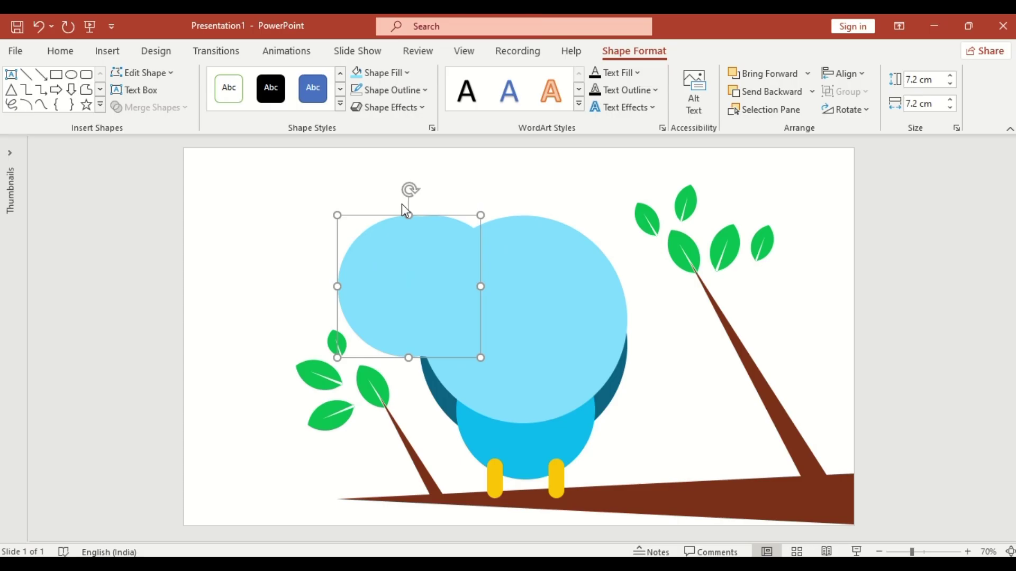
# - Fill the small circle white, resize it to 6.25 cm, and nudge it left
pyautogui.click(407, 74)
pyautogui.click(354, 106)
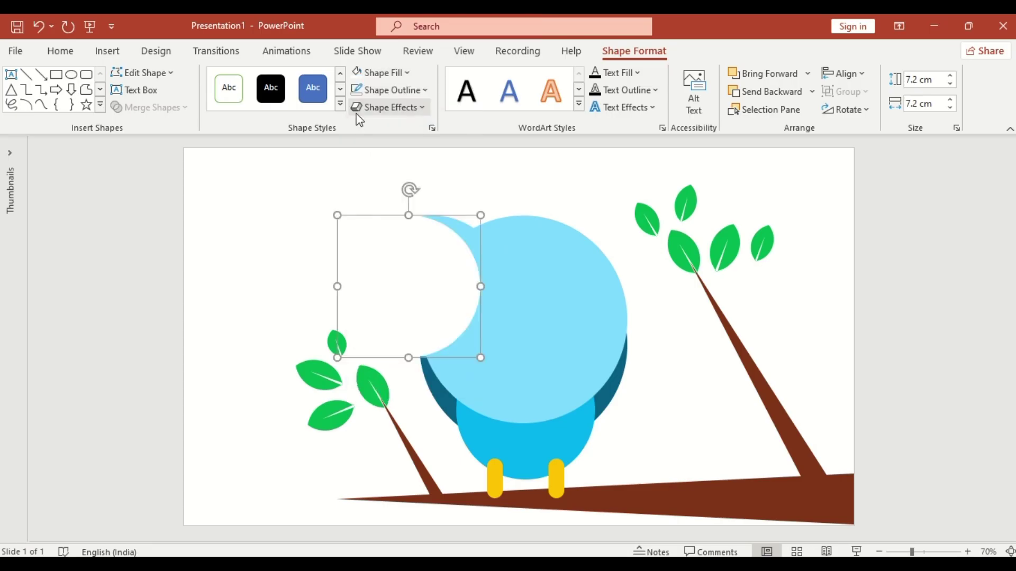
pyautogui.click(919, 80)
pyautogui.write('6.25')
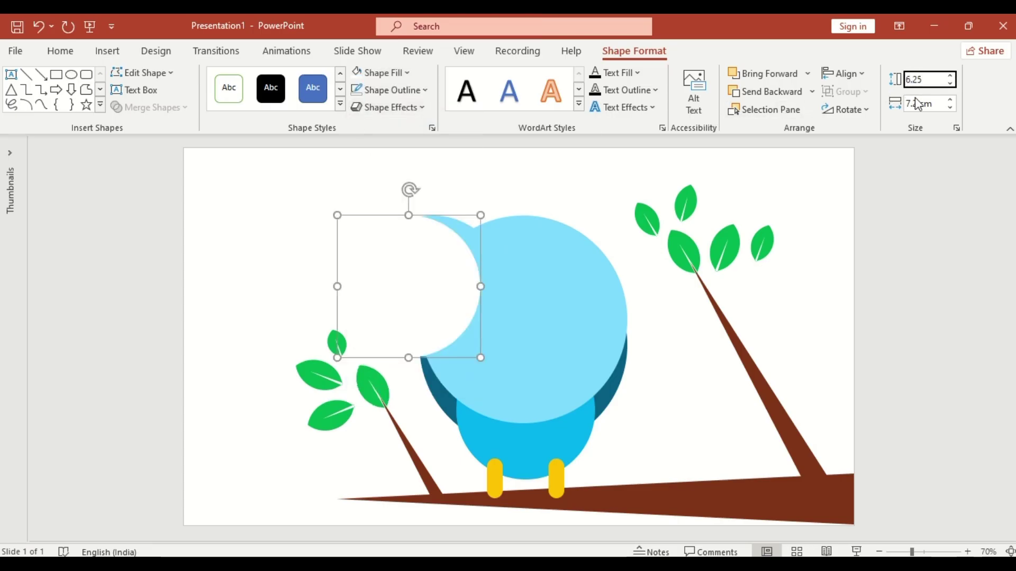
pyautogui.write('5 cm')
pyautogui.click(919, 105)
pyautogui.write('6.25')
pyautogui.press('Return')
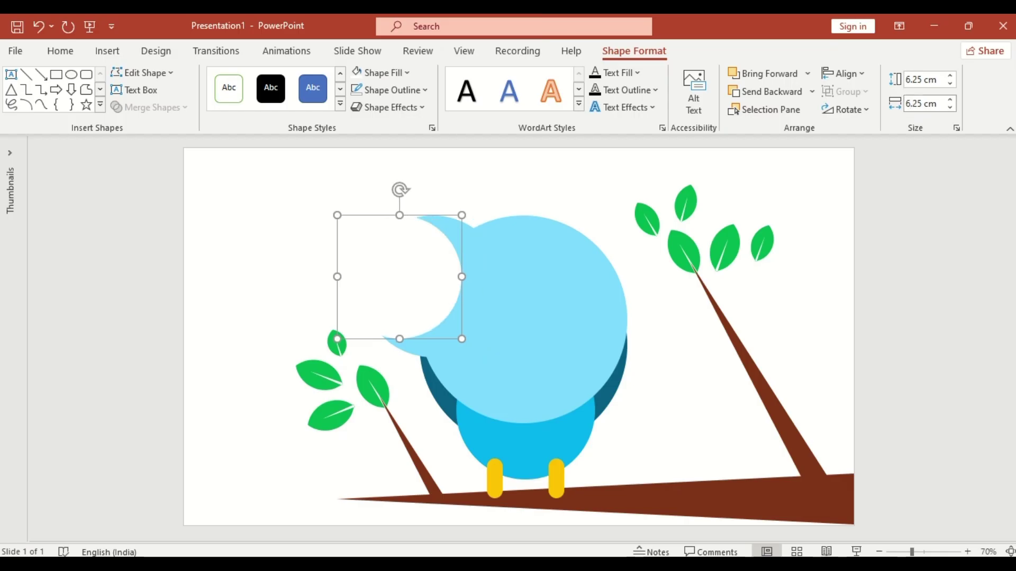
pyautogui.moveTo(437, 274); pyautogui.dragTo(411, 274)
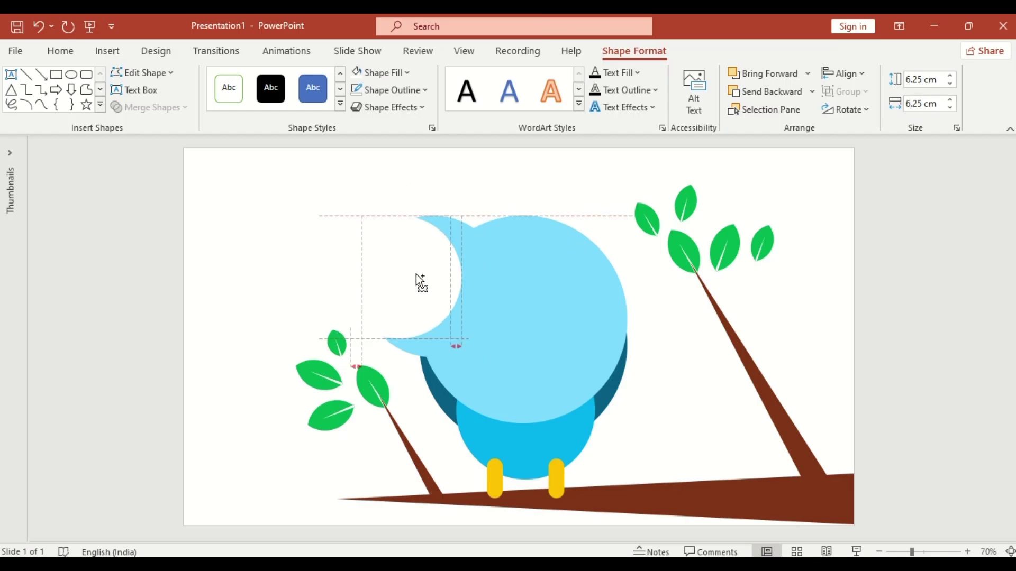
# - Make a black 1.2 × 1.2 cm pupil circle
pyautogui.click(408, 74)
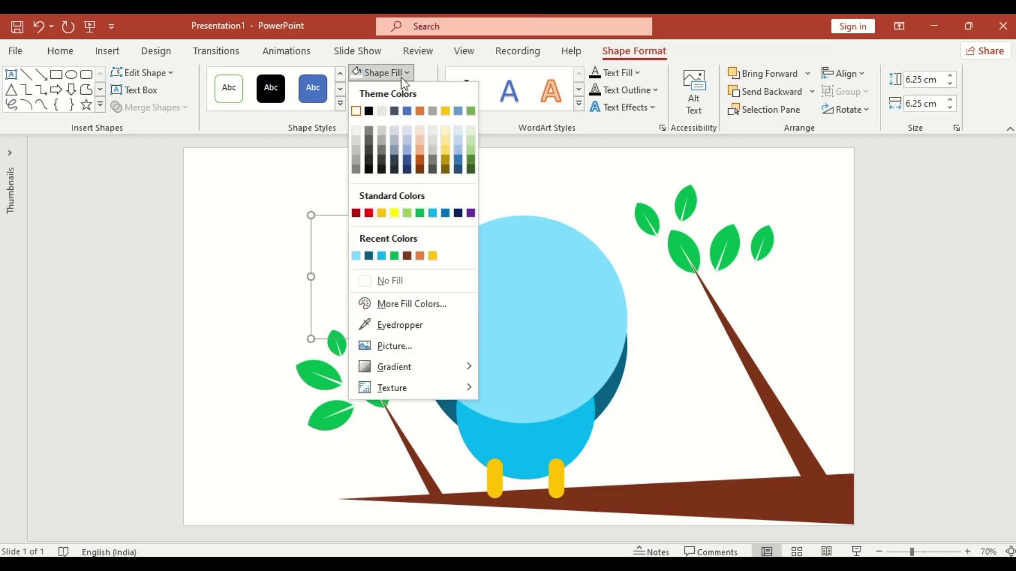
pyautogui.click(370, 107)
pyautogui.click(919, 80)
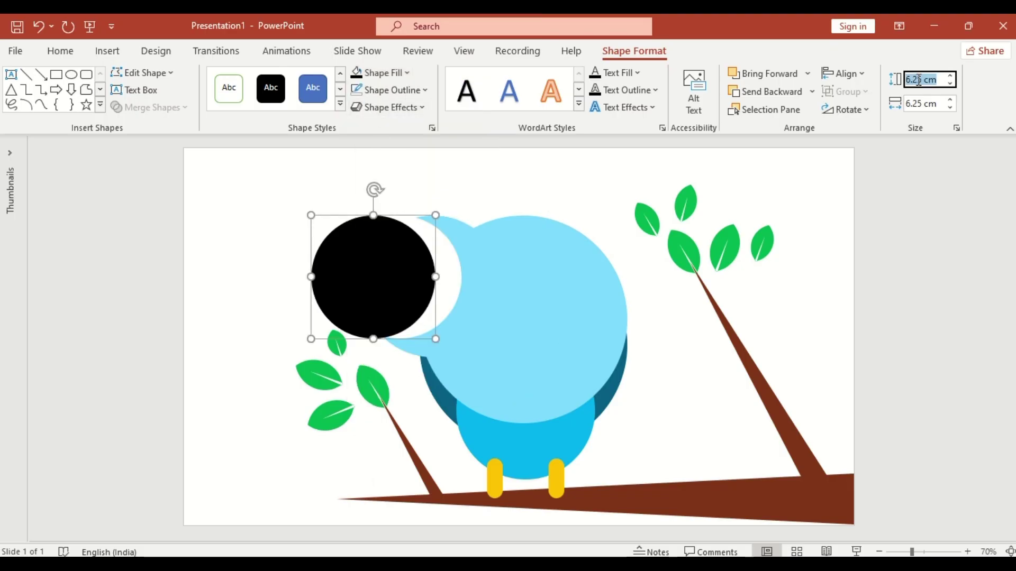
pyautogui.write('1.2')
pyautogui.click(919, 104)
pyautogui.write('1.2')
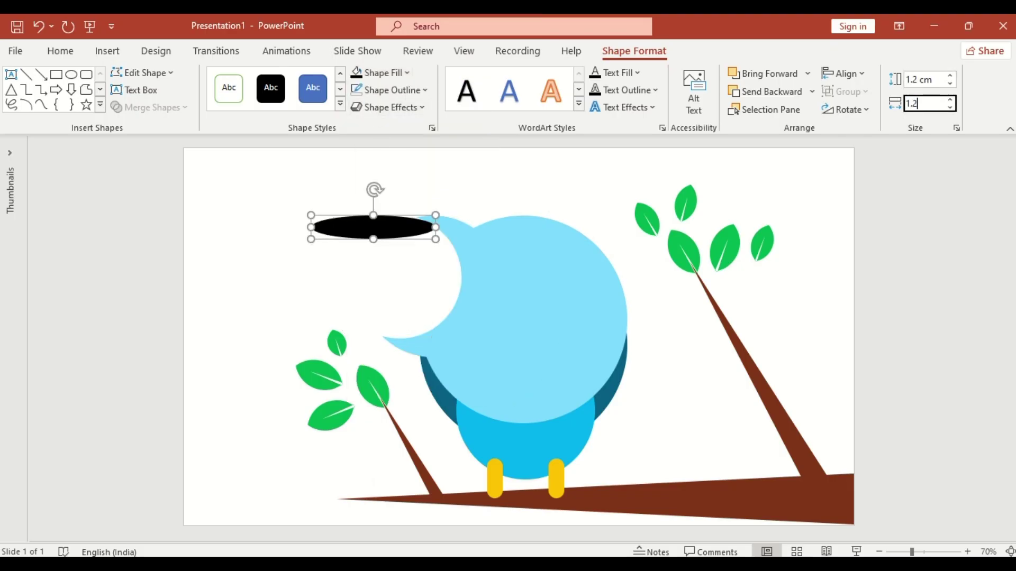
pyautogui.press('Return')
# - Centre the pupil on the white and light blue eye circles, group them, and move the eye onto the head
pyautogui.keyDown('shift'); pyautogui.click(449, 265); pyautogui.keyUp('shift')
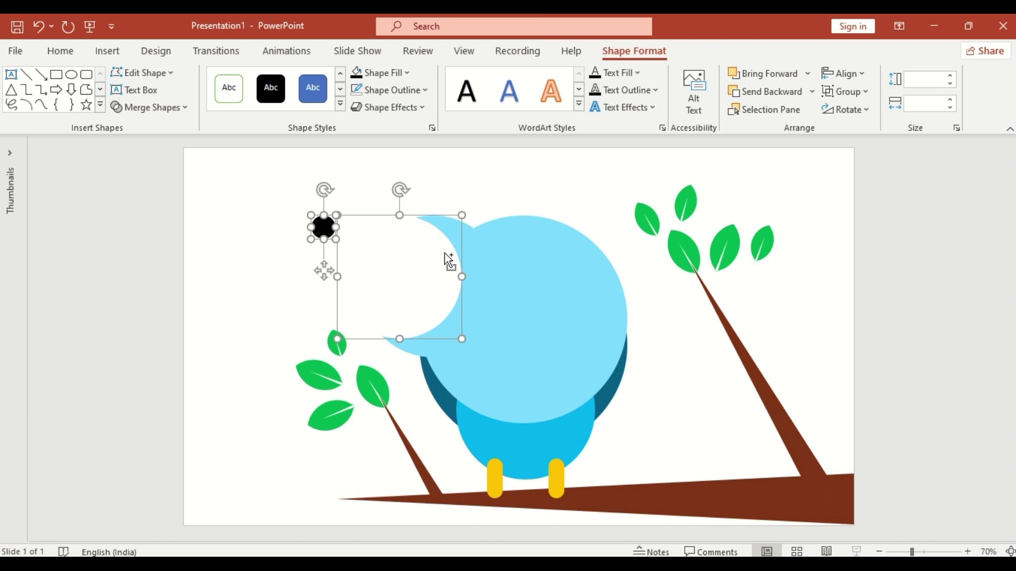
pyautogui.keyDown('shift'); pyautogui.click(473, 240); pyautogui.keyUp('shift')
pyautogui.click(845, 73)
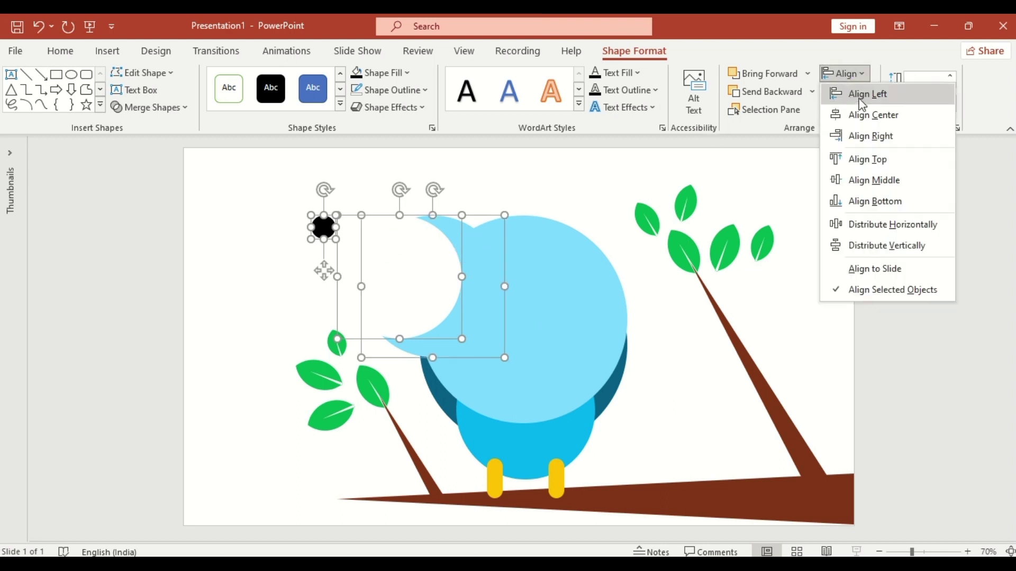
pyautogui.click(863, 119)
pyautogui.click(844, 74)
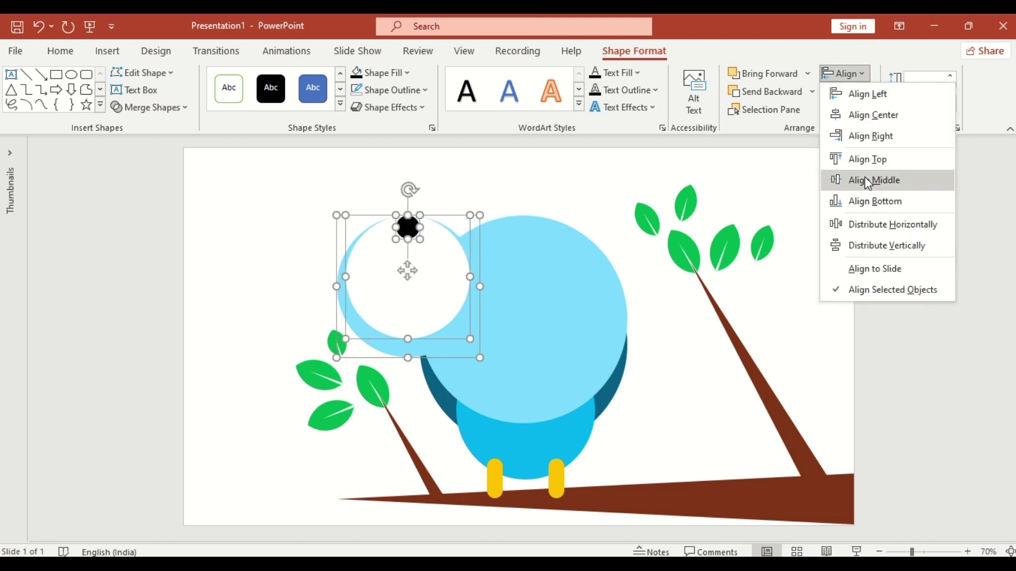
pyautogui.click(873, 181)
pyautogui.click(866, 94)
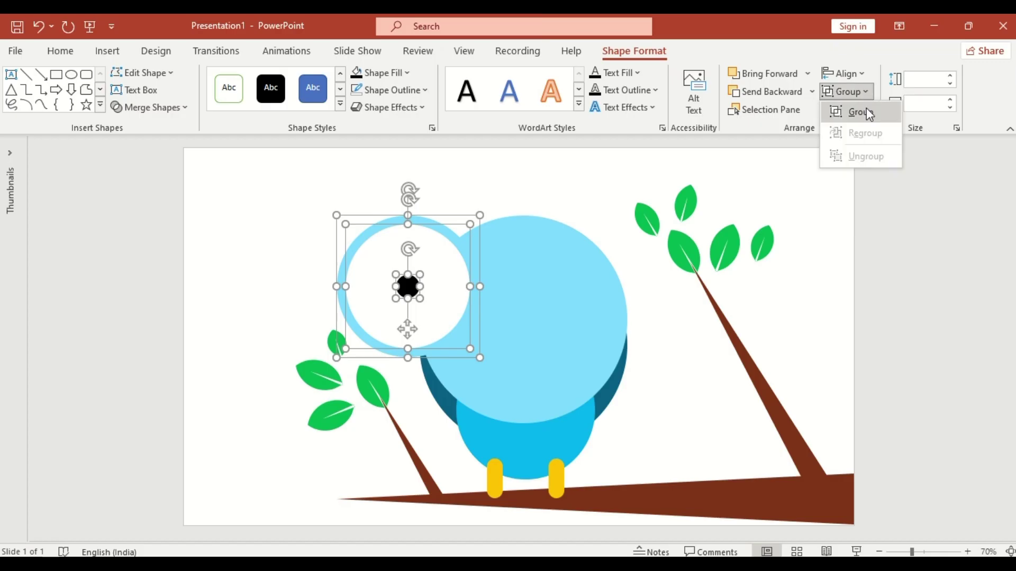
pyautogui.click(866, 111)
pyautogui.moveTo(486, 318)
pyautogui.mouseDown()
pyautogui.moveTo(531, 314)
pyautogui.moveTo(550, 344)
pyautogui.mouseUp()
# - Ungroup the eye, duplicate it to the right, and send the right eye backward
pyautogui.click(864, 92)
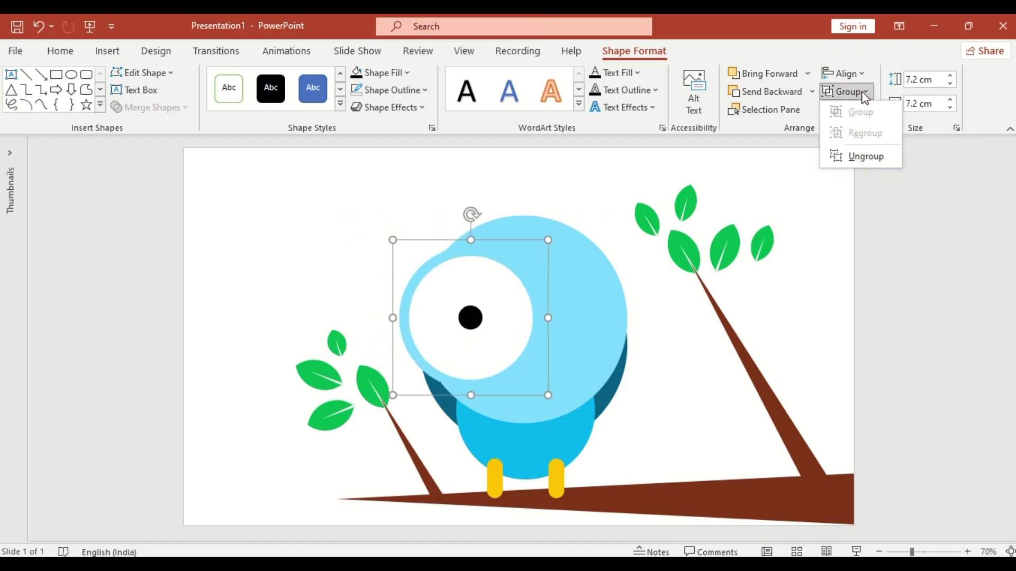
pyautogui.click(866, 157)
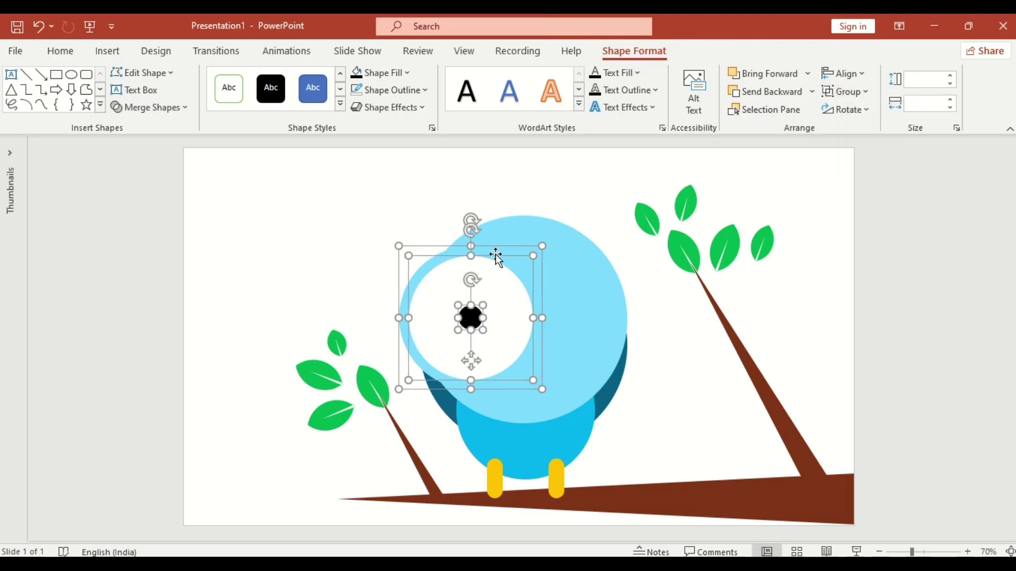
pyautogui.keyDown('ctrl'); pyautogui.moveTo(490, 260); pyautogui.dragTo(595, 272); pyautogui.keyUp('ctrl')
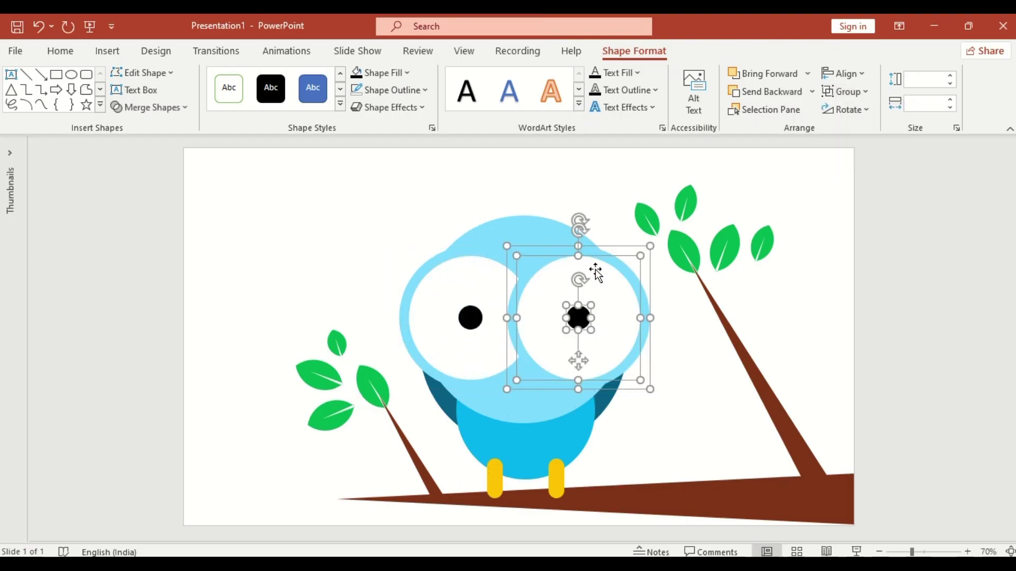
pyautogui.click(488, 269)
pyautogui.click(544, 266)
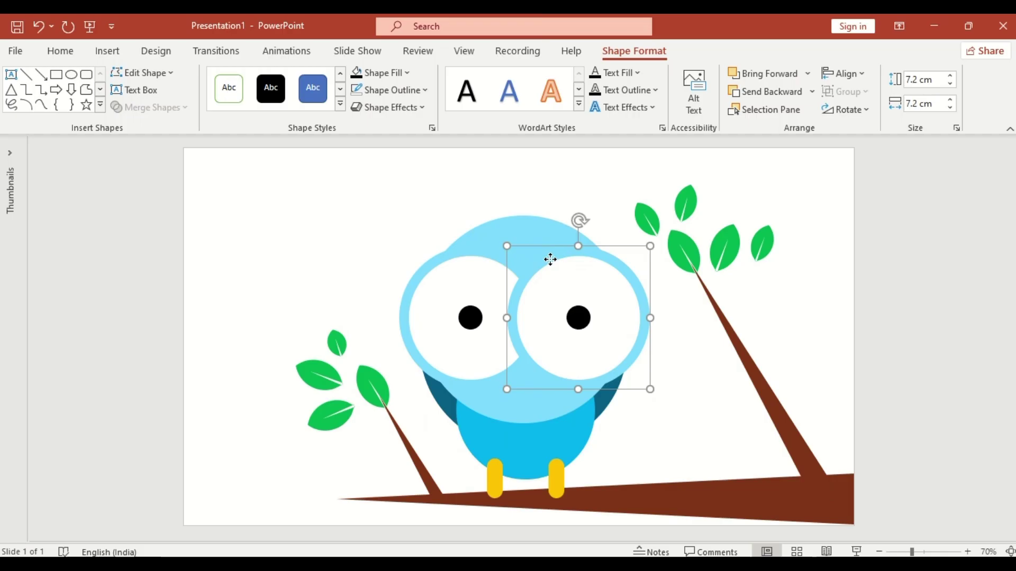
pyautogui.click(810, 92)
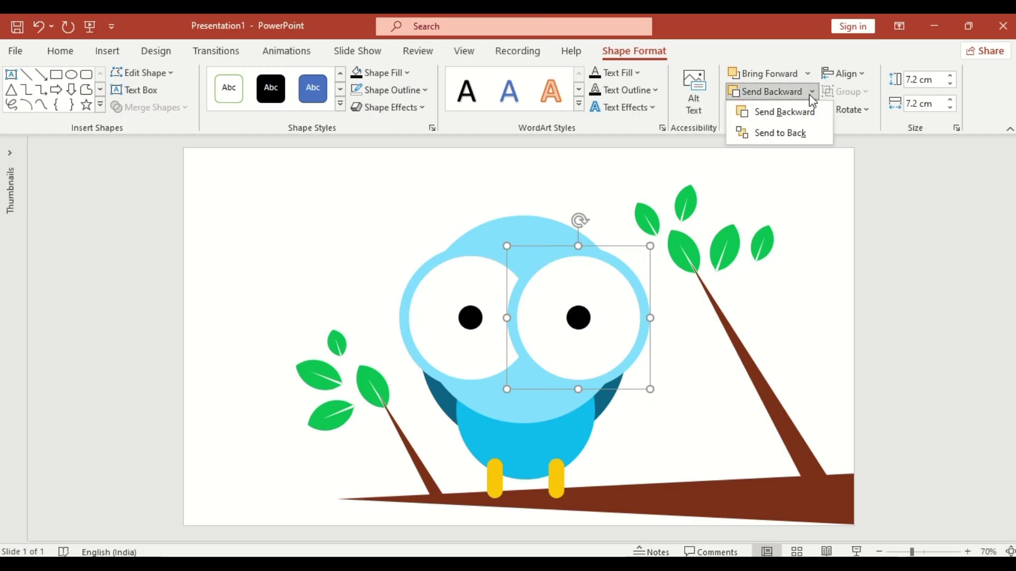
pyautogui.click(803, 117)
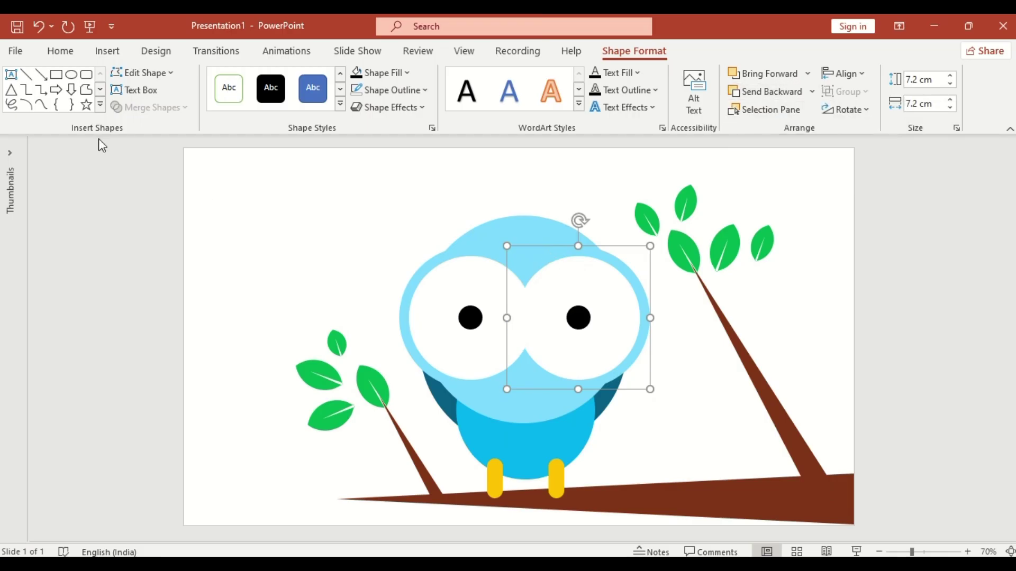
# - Draw a small triangle with an orange fill and no outline
pyautogui.click(14, 90)
pyautogui.moveTo(282, 205); pyautogui.dragTo(312, 240)
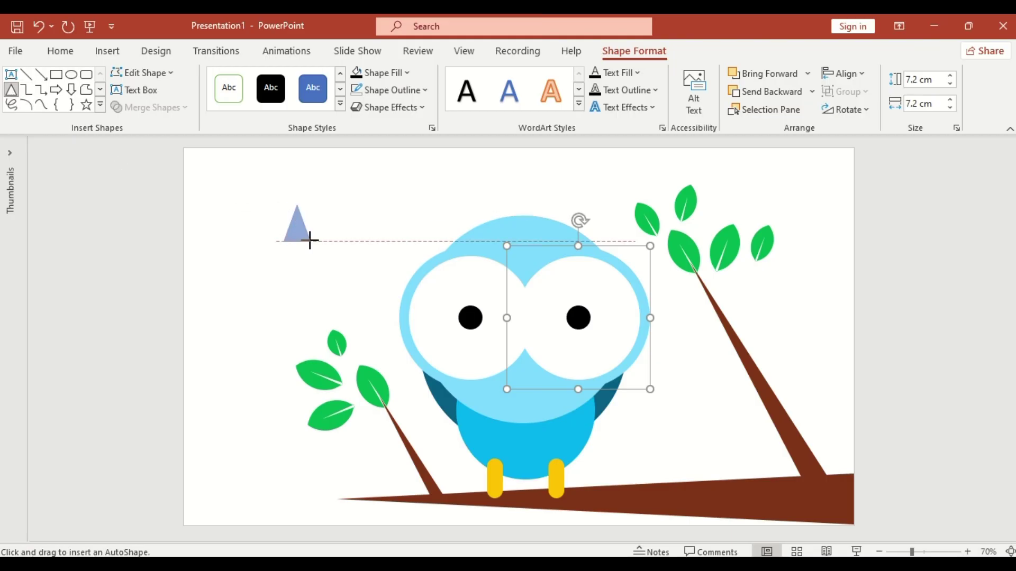
pyautogui.click(382, 73)
pyautogui.click(420, 256)
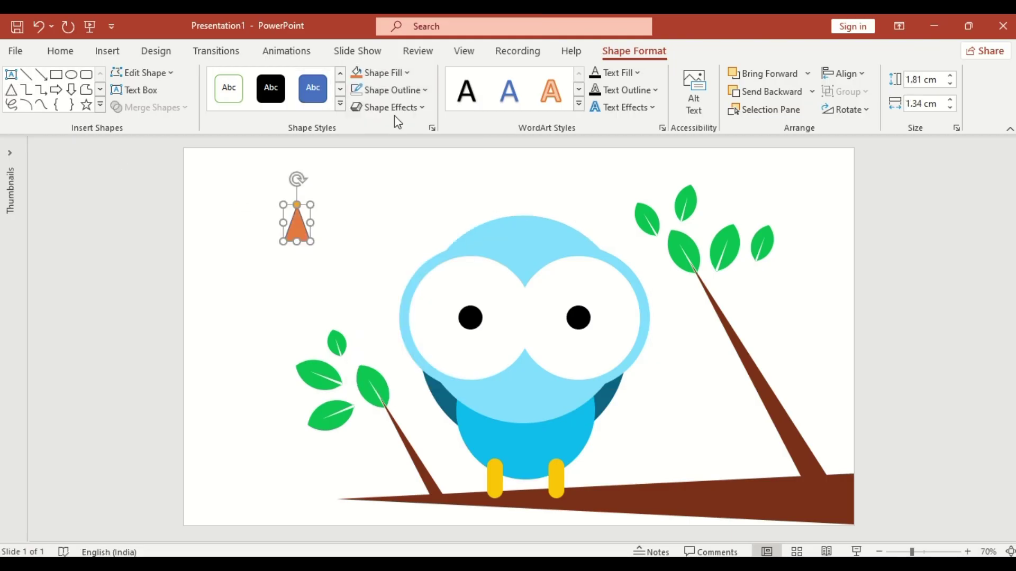
pyautogui.click(400, 92)
pyautogui.click(412, 294)
# - Resize the triangle to 2.5×5.5 cm, flip it downward, and tuck it behind the face
pyautogui.click(917, 79)
pyautogui.write('2.5')
pyautogui.press('Tab')
pyautogui.write('5')
pyautogui.write('5.5')
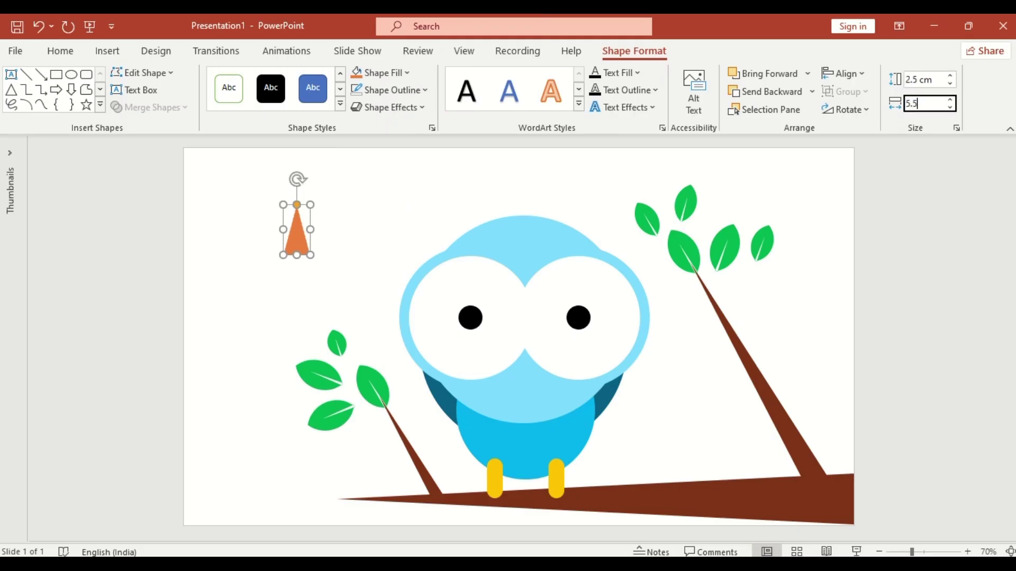
pyautogui.press('Return')
pyautogui.write('cm')
pyautogui.click(847, 110)
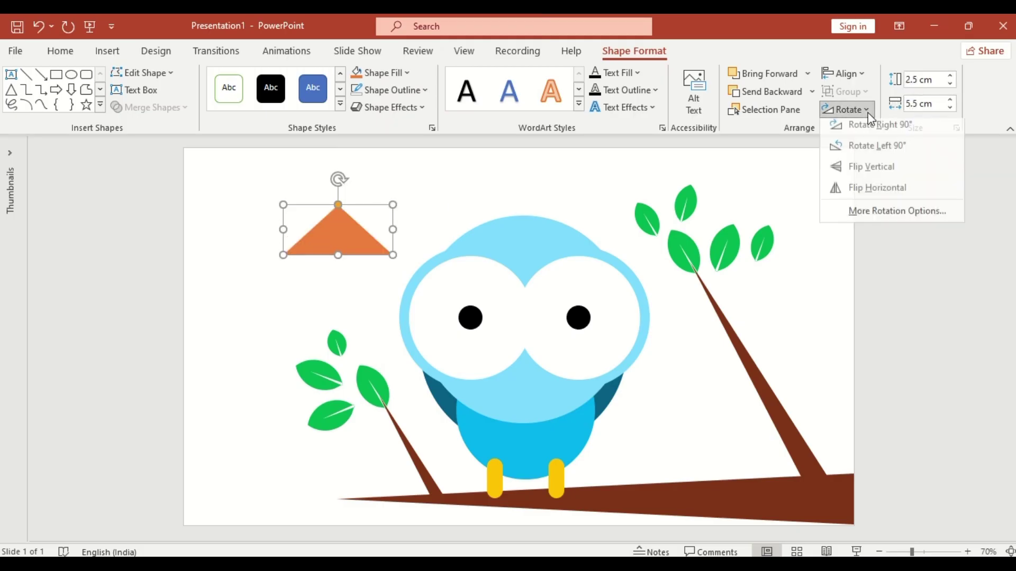
pyautogui.click(871, 173)
pyautogui.moveTo(349, 232); pyautogui.dragTo(517, 368)
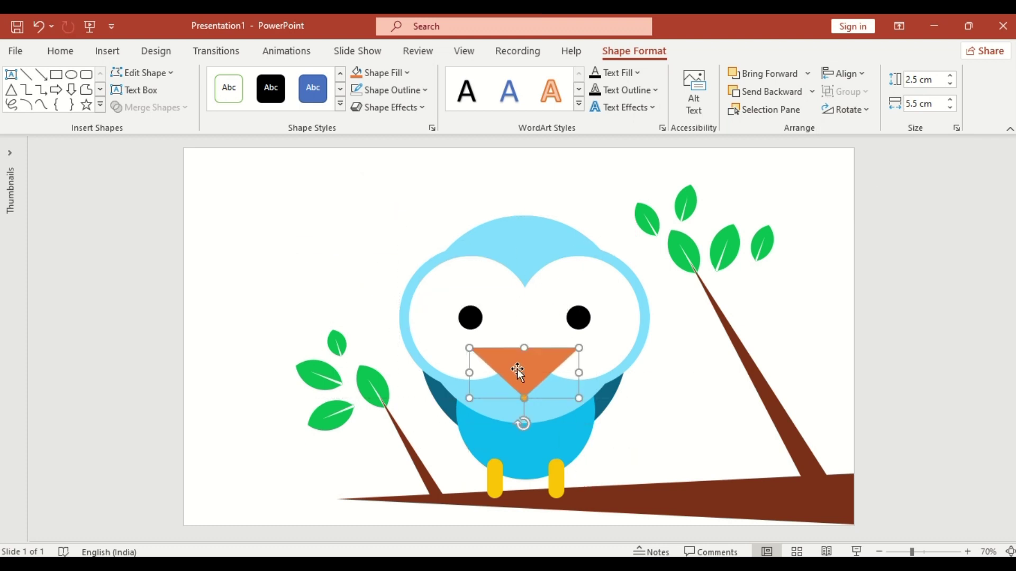
pyautogui.click(770, 91)
# - Send the beak further back, then copy the leg shapes above the head and ungroup them
pyautogui.click(771, 91)
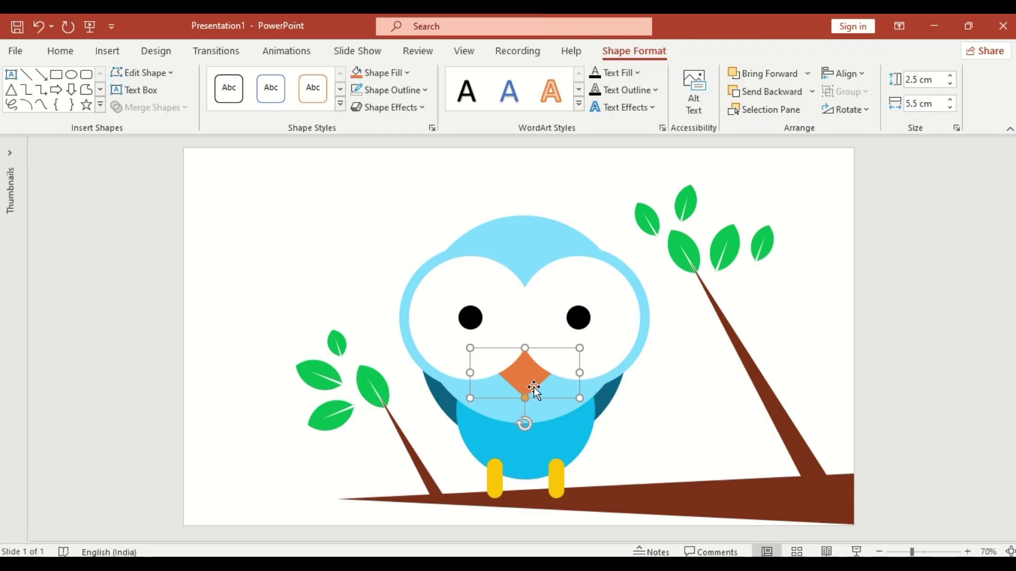
pyautogui.click(497, 470)
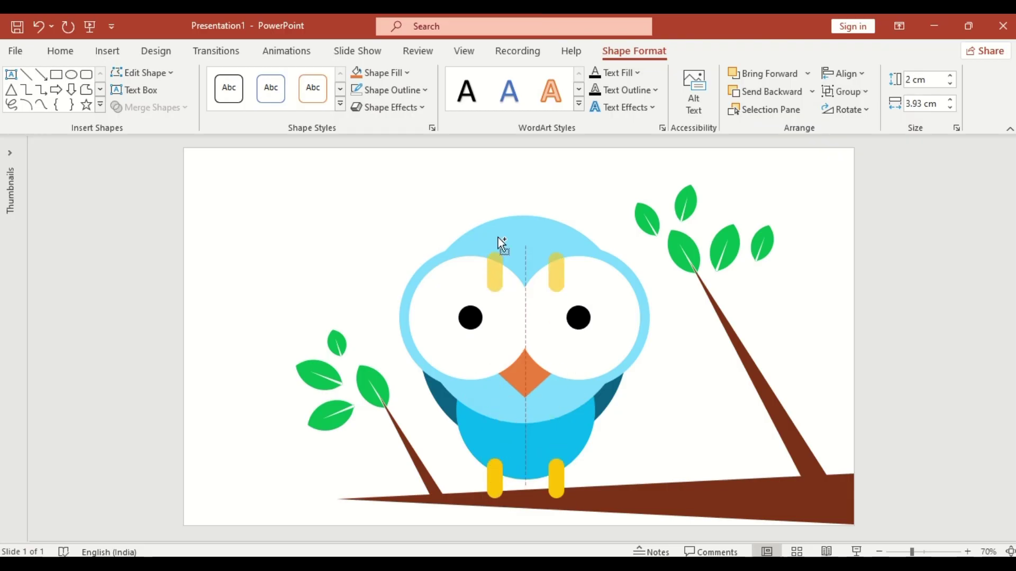
pyautogui.moveTo(501, 243); pyautogui.dragTo(502, 183)
pyautogui.click(866, 92)
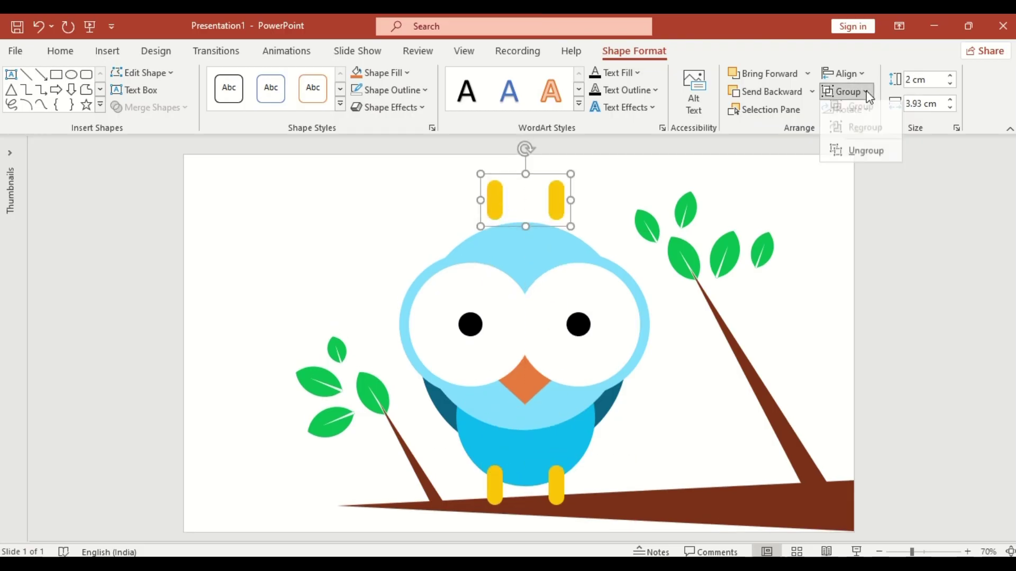
pyautogui.click(863, 150)
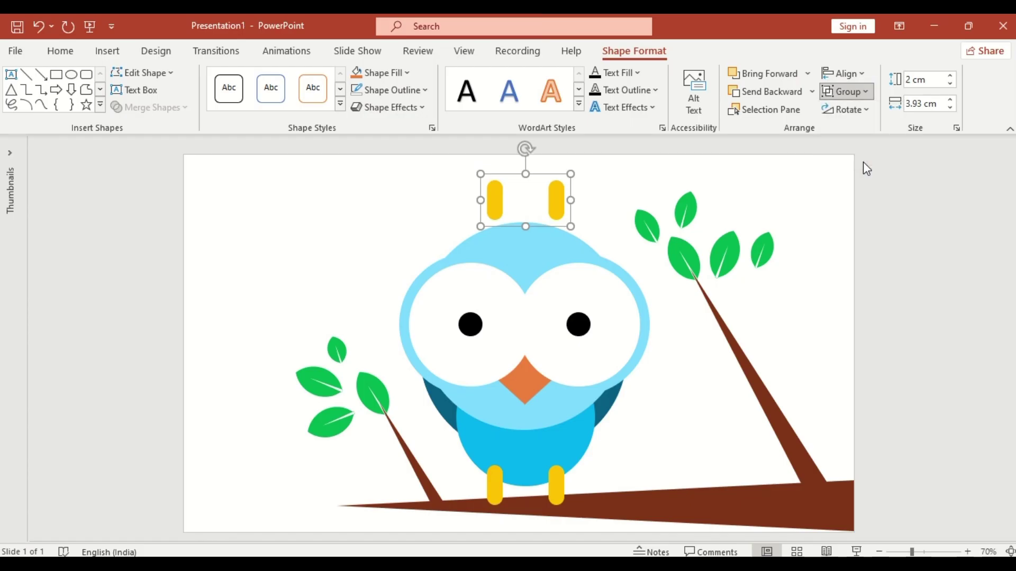
pyautogui.keyDown('shift'); pyautogui.click(558, 191); pyautogui.keyUp('shift')
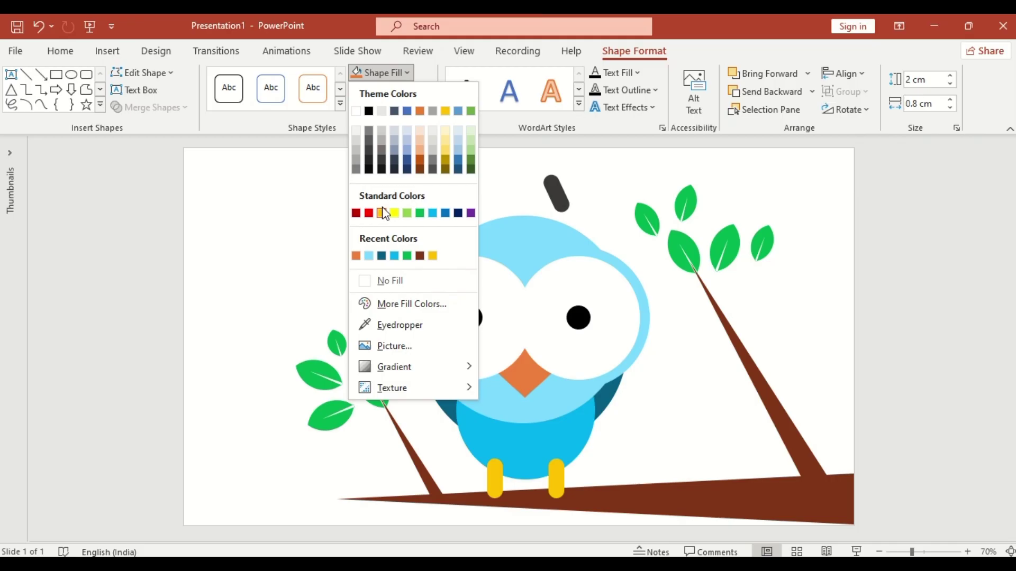
# - Make the tuft light blue, add a flipped duplicate as a V, group both, and centre horizontally
pyautogui.click(368, 248)
pyautogui.moveTo(559, 199); pyautogui.dragTo(524, 210)
pyautogui.click(846, 110)
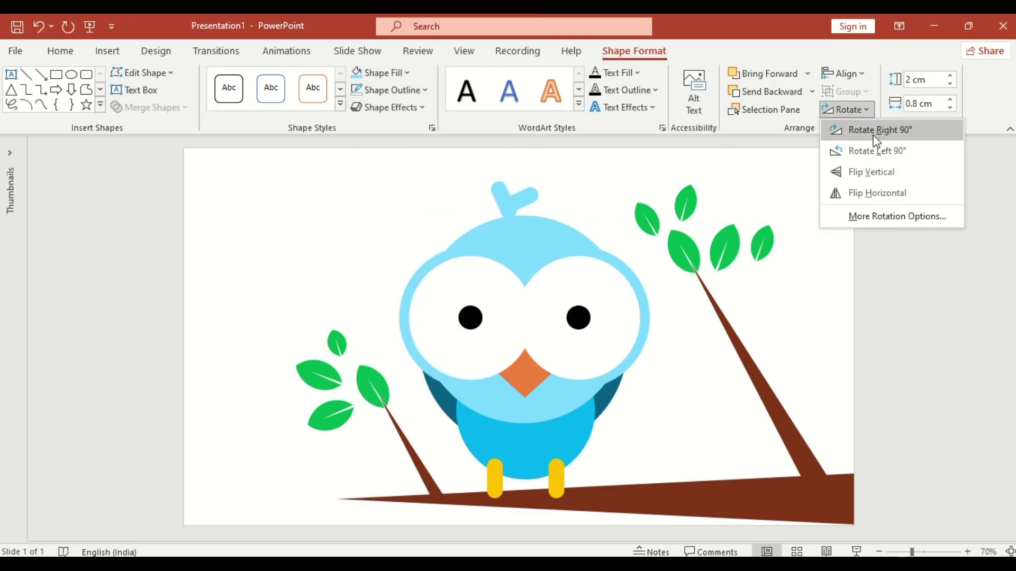
pyautogui.click(876, 173)
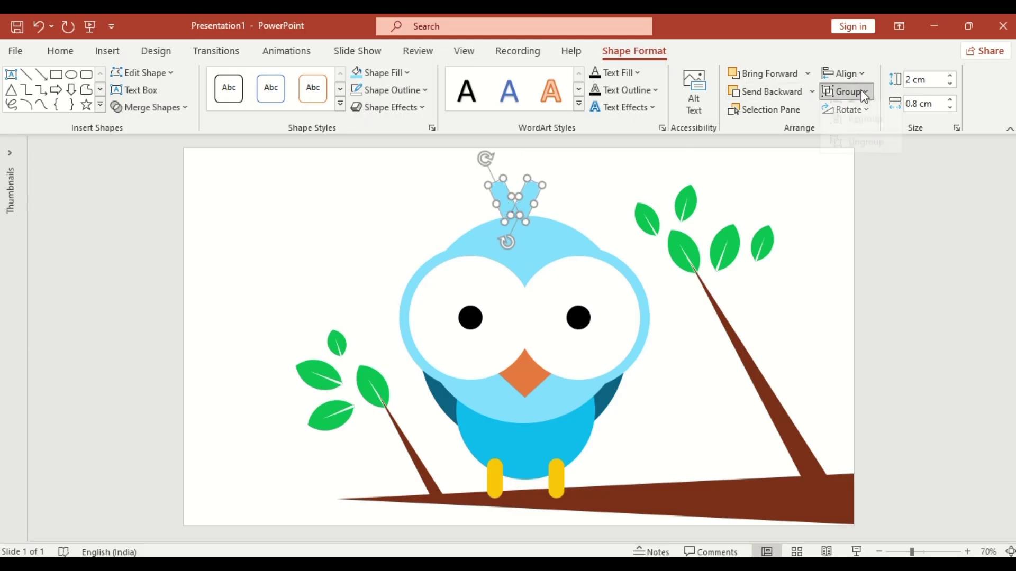
pyautogui.click(861, 90)
pyautogui.click(857, 111)
pyautogui.click(845, 73)
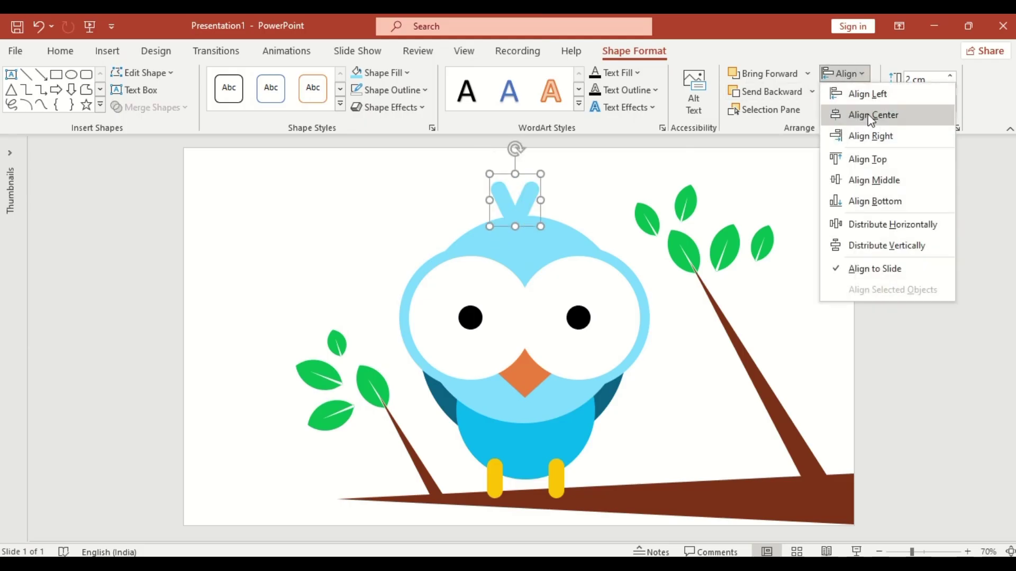
pyautogui.click(869, 121)
pyautogui.click(279, 211)
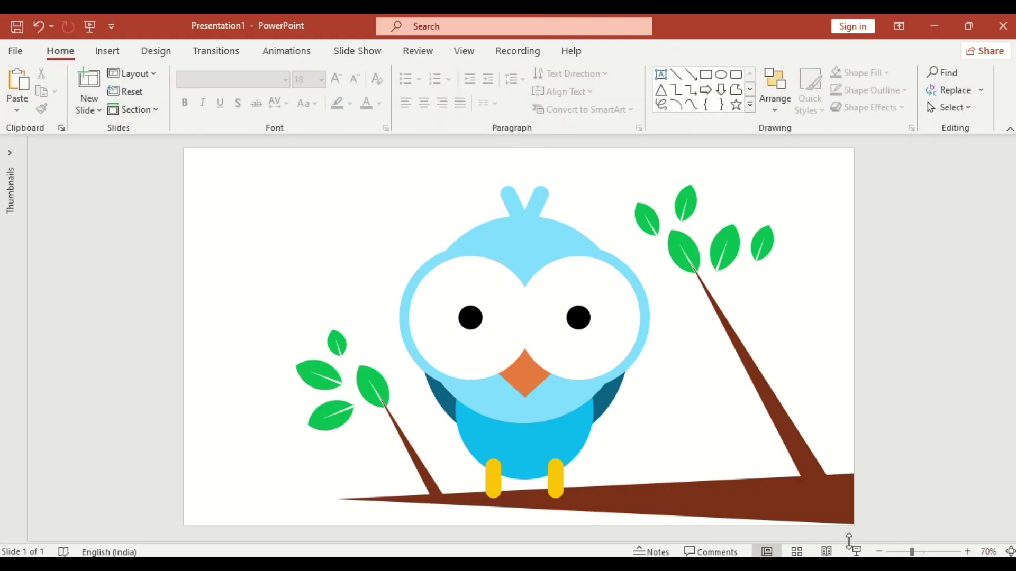